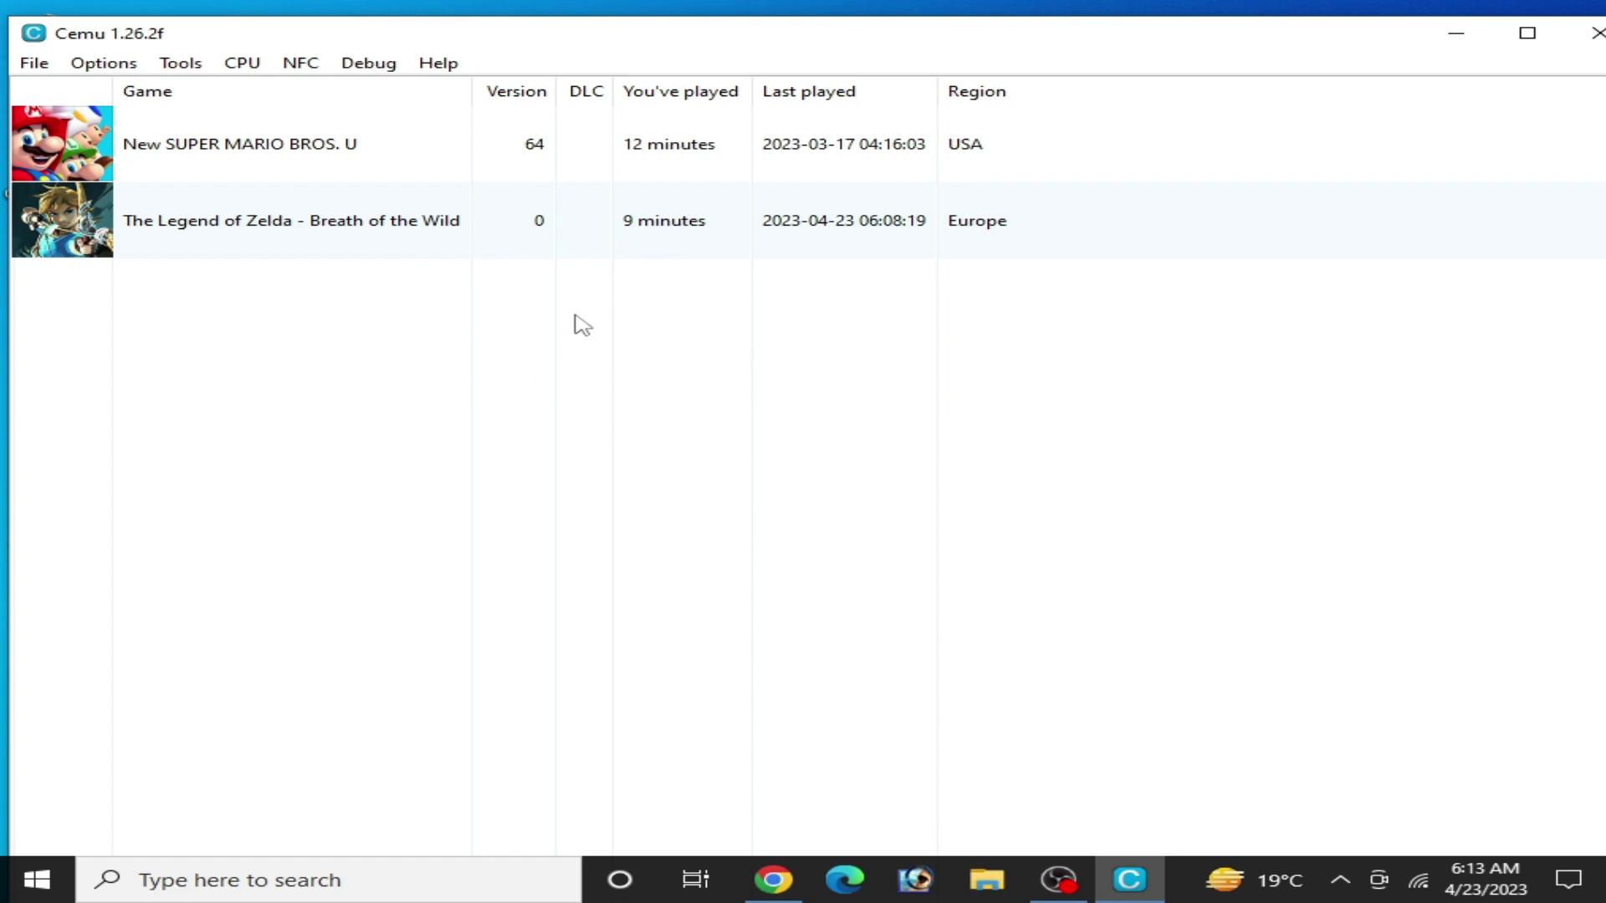
Step: Shift the Cemu game list window down and left so the desktop icons and Zelda folder show
left_click_drag(987, 48, 996, 118)
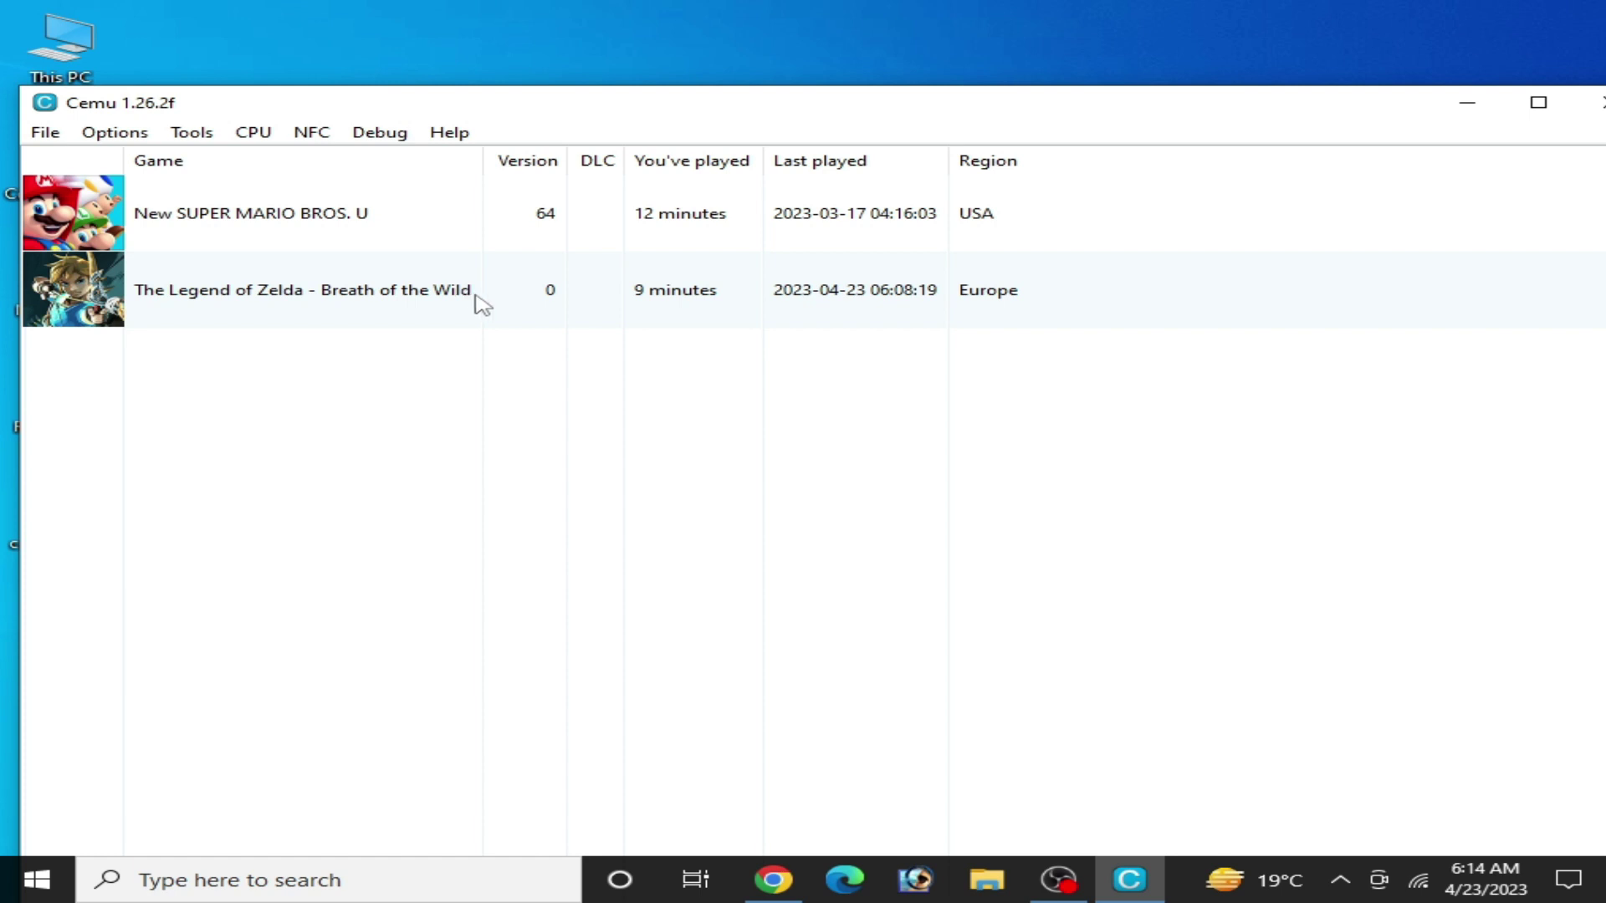
left_click_drag(907, 114, 928, 196)
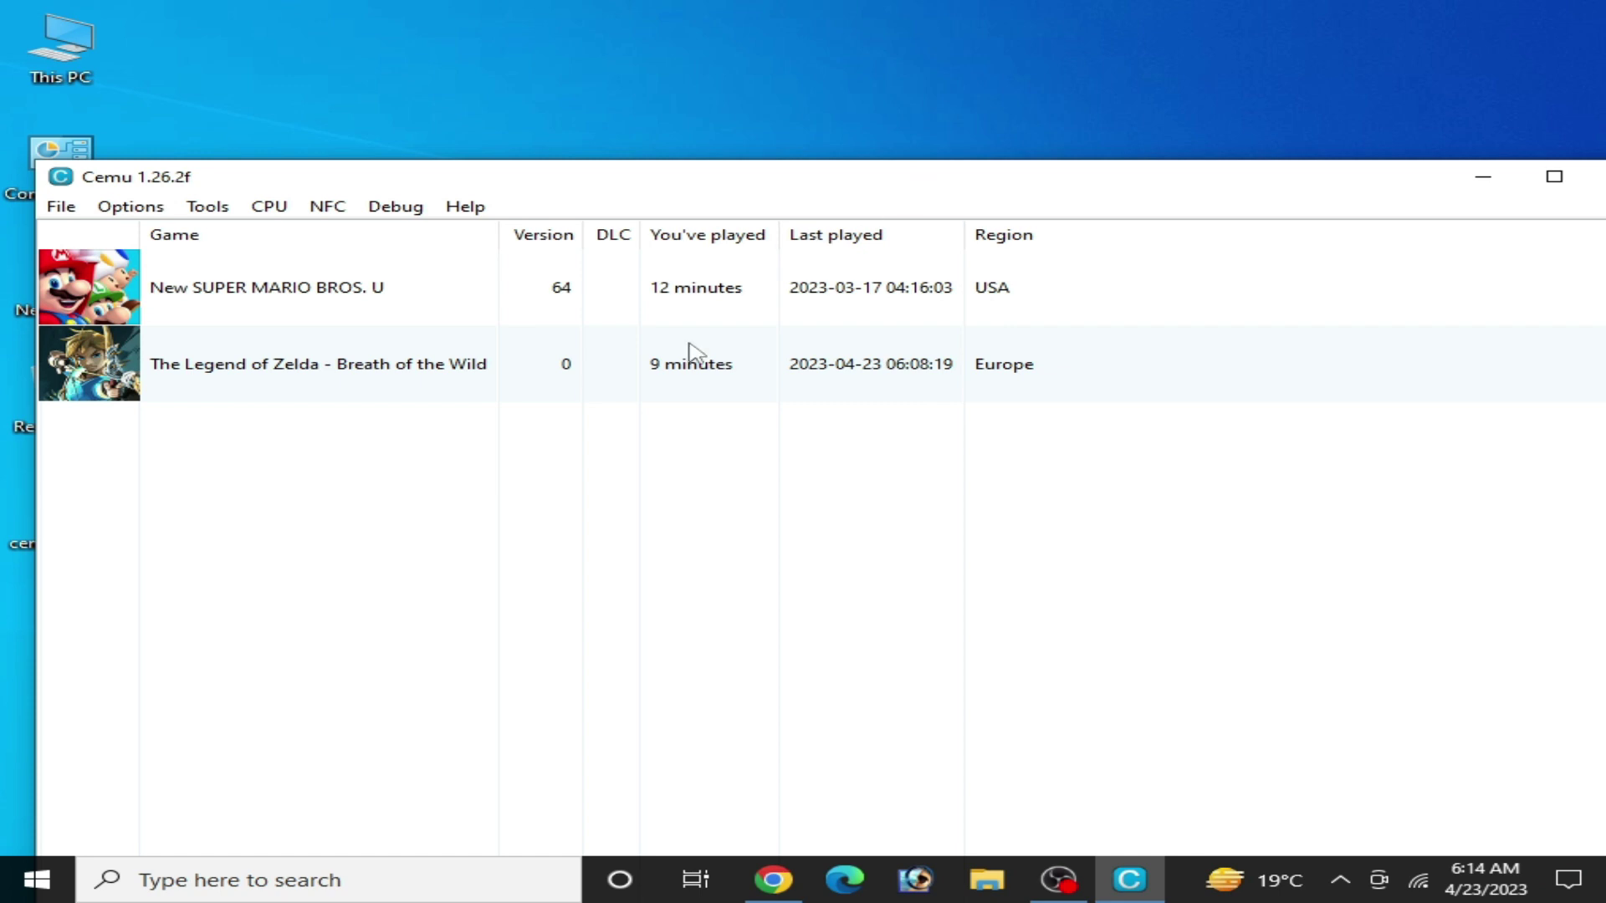
left_click_drag(1420, 190, 1123, 216)
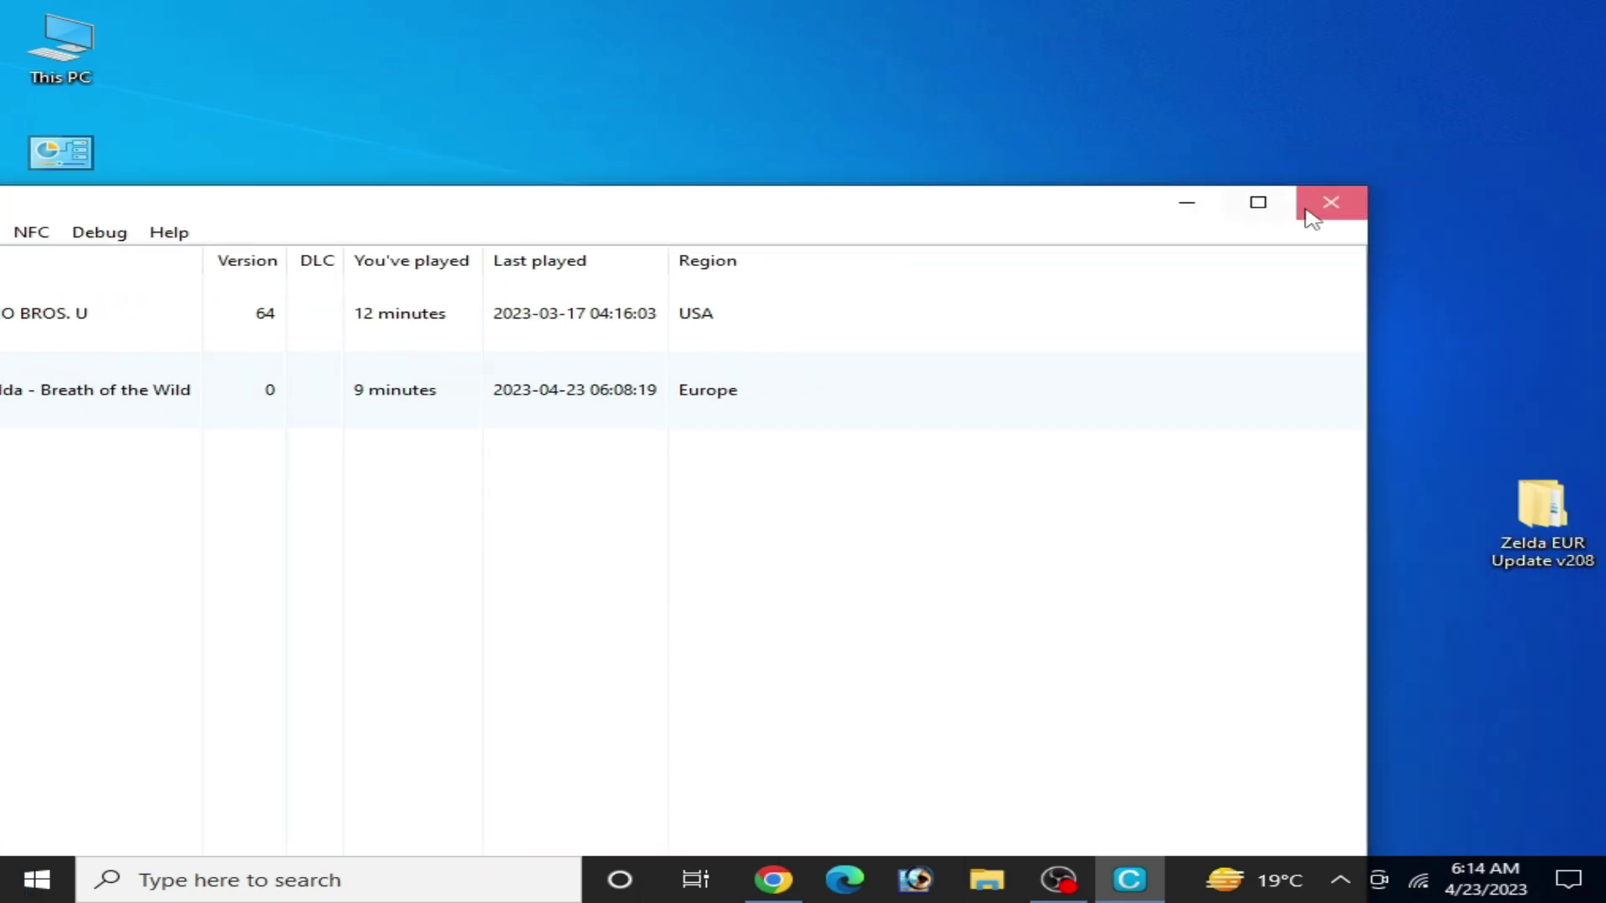
Step: Close the Cemu window to leave the desktop showing
left_click(1331, 202)
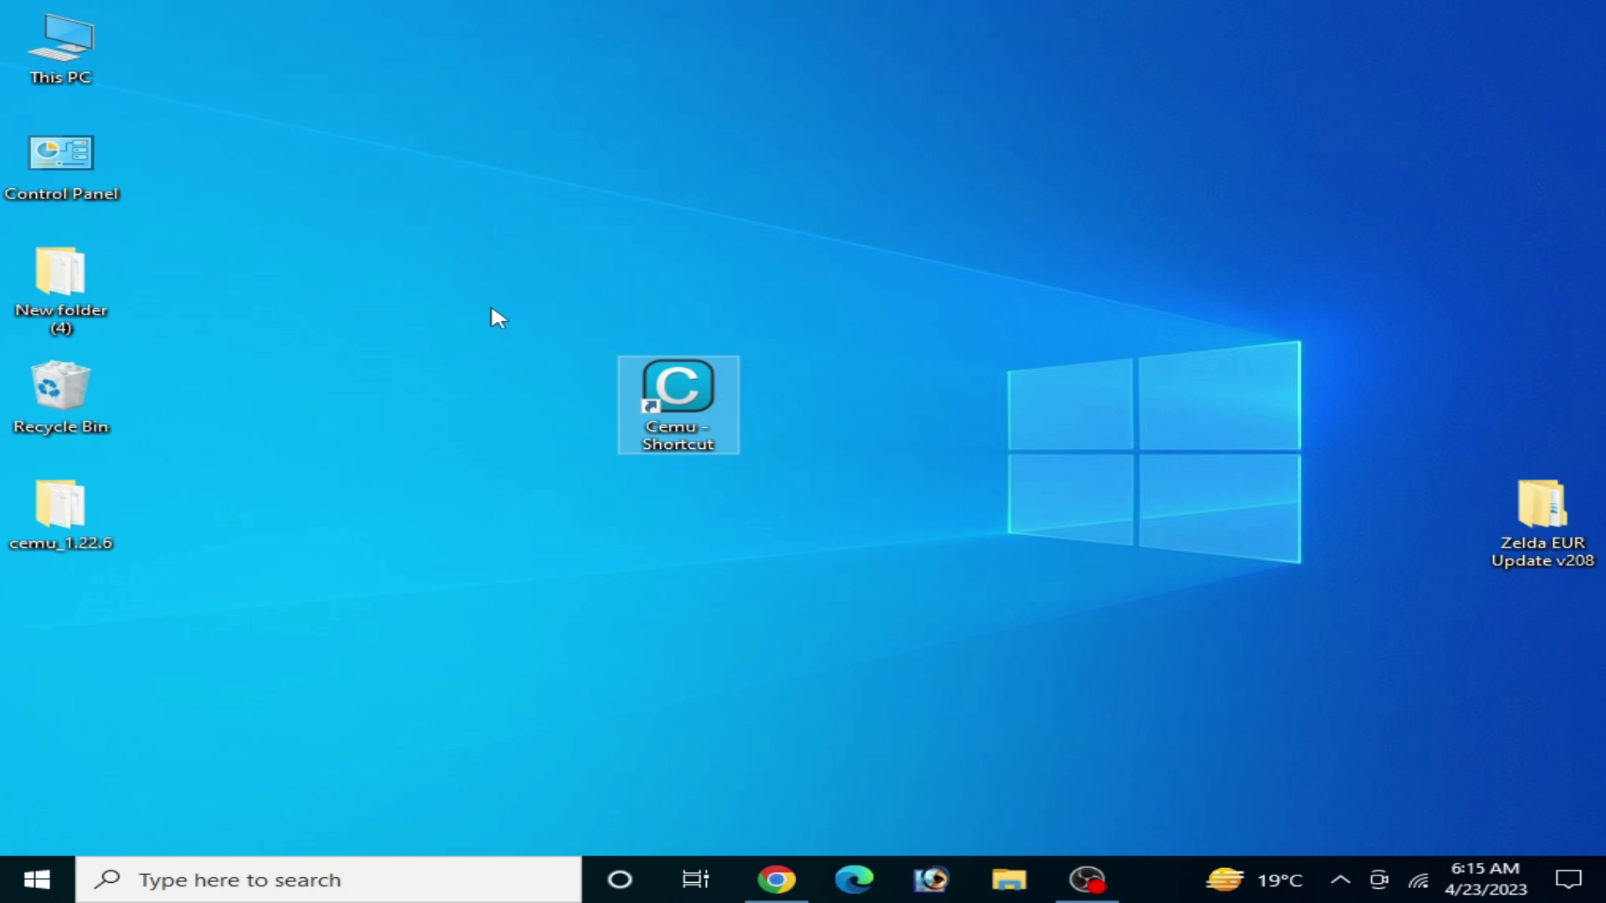
Step: From This PC's system properties, open Device Manager and the NVIDIA GeForce GTX 750 Properties
double_click(63, 40)
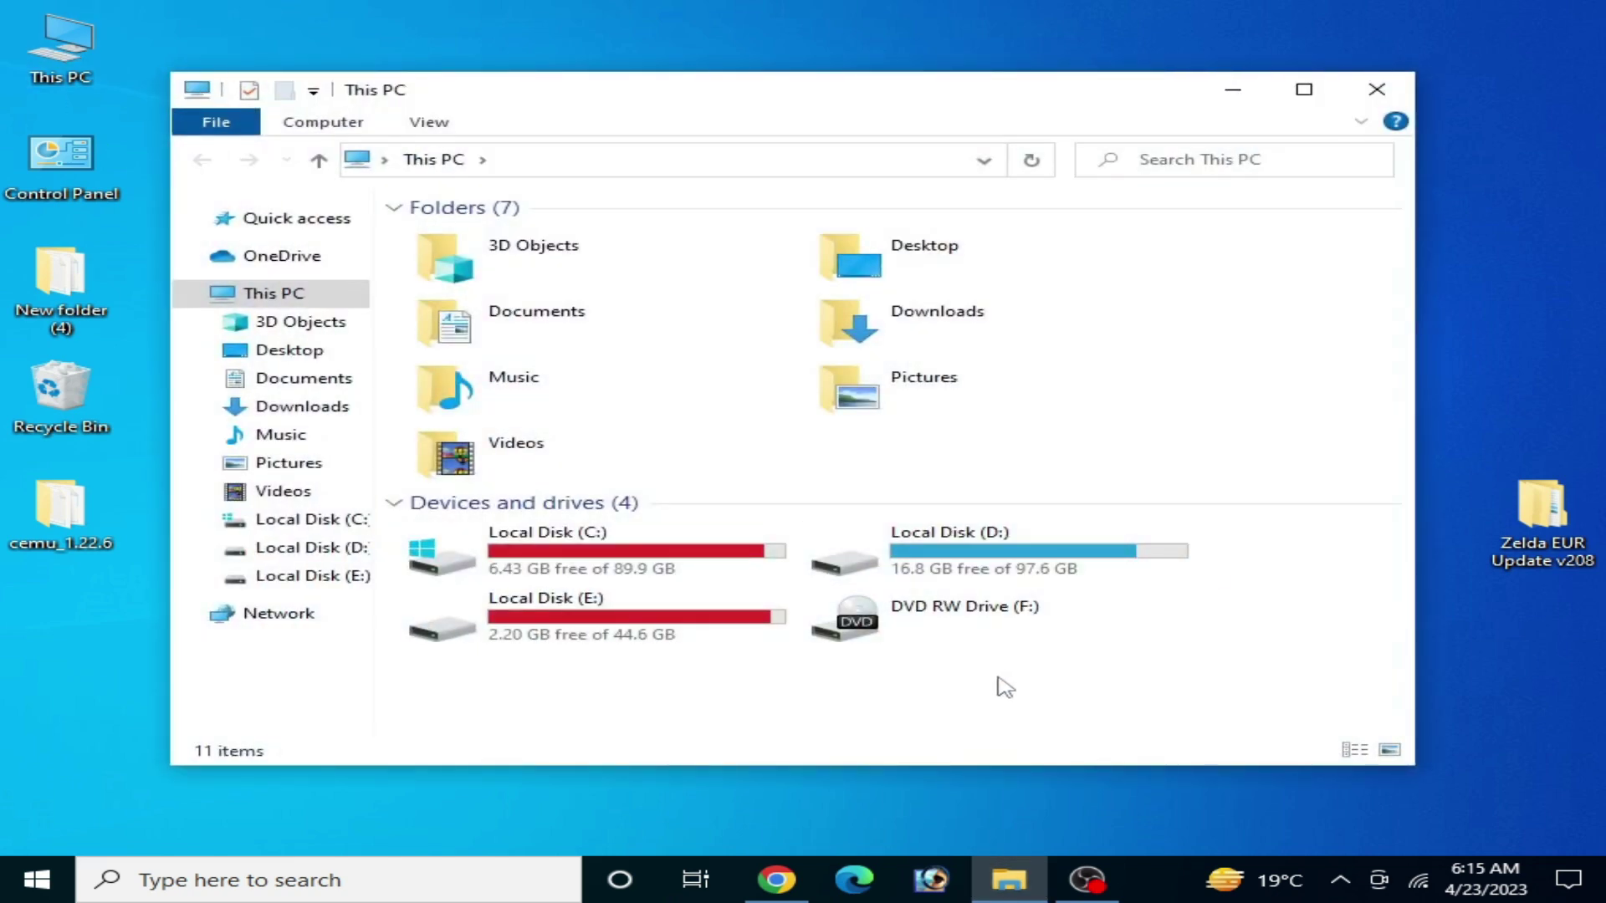
right_click(954, 686)
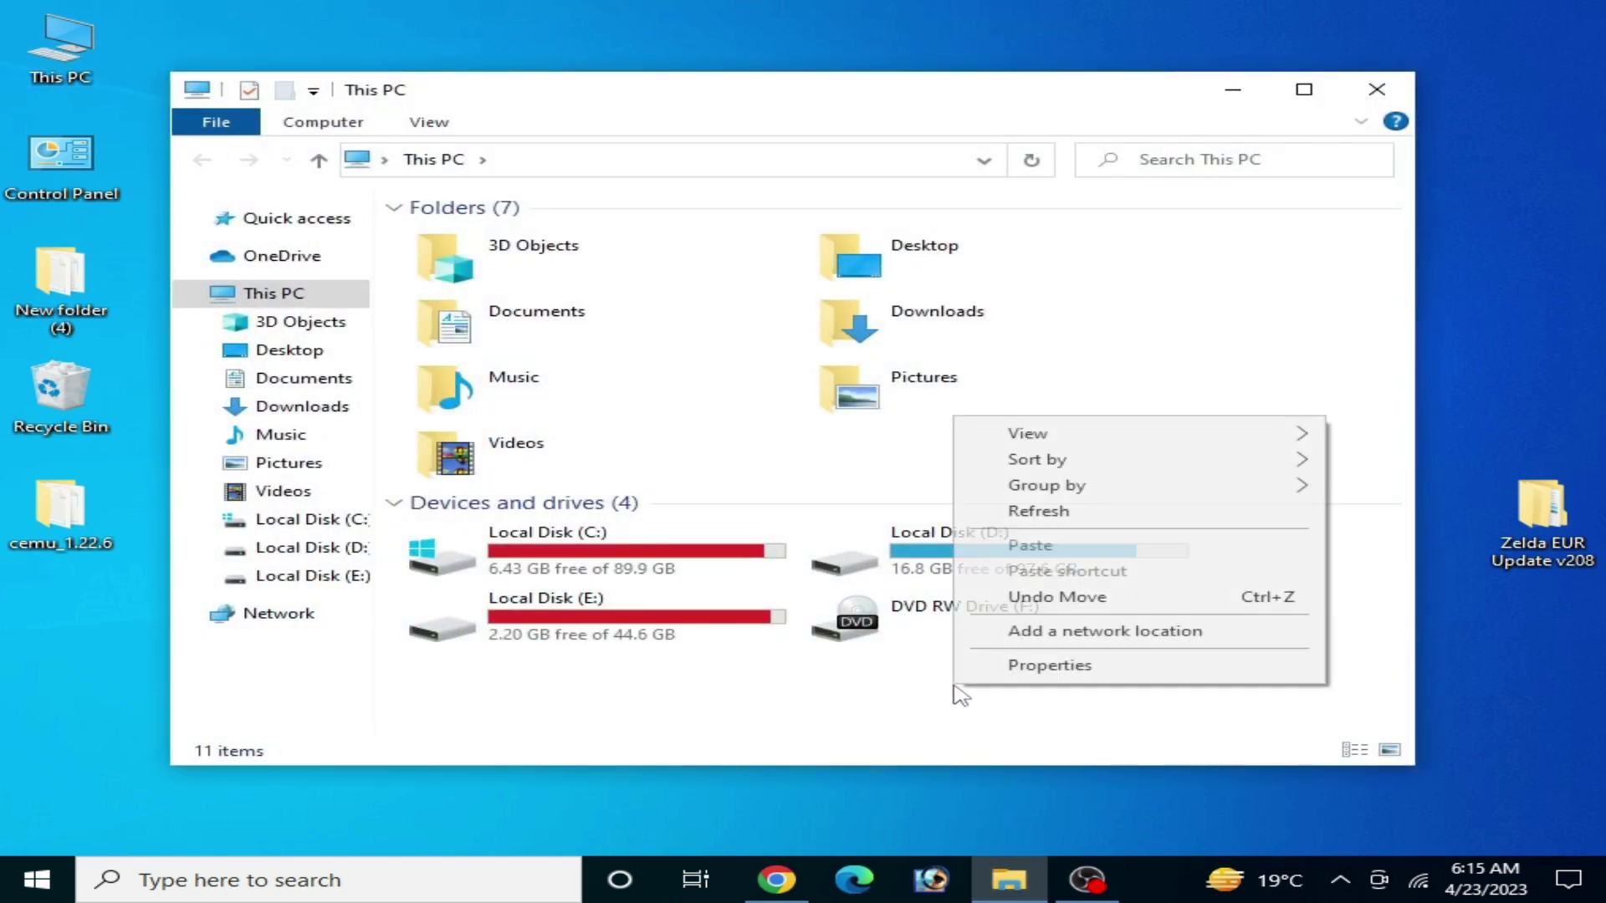
left_click(1079, 665)
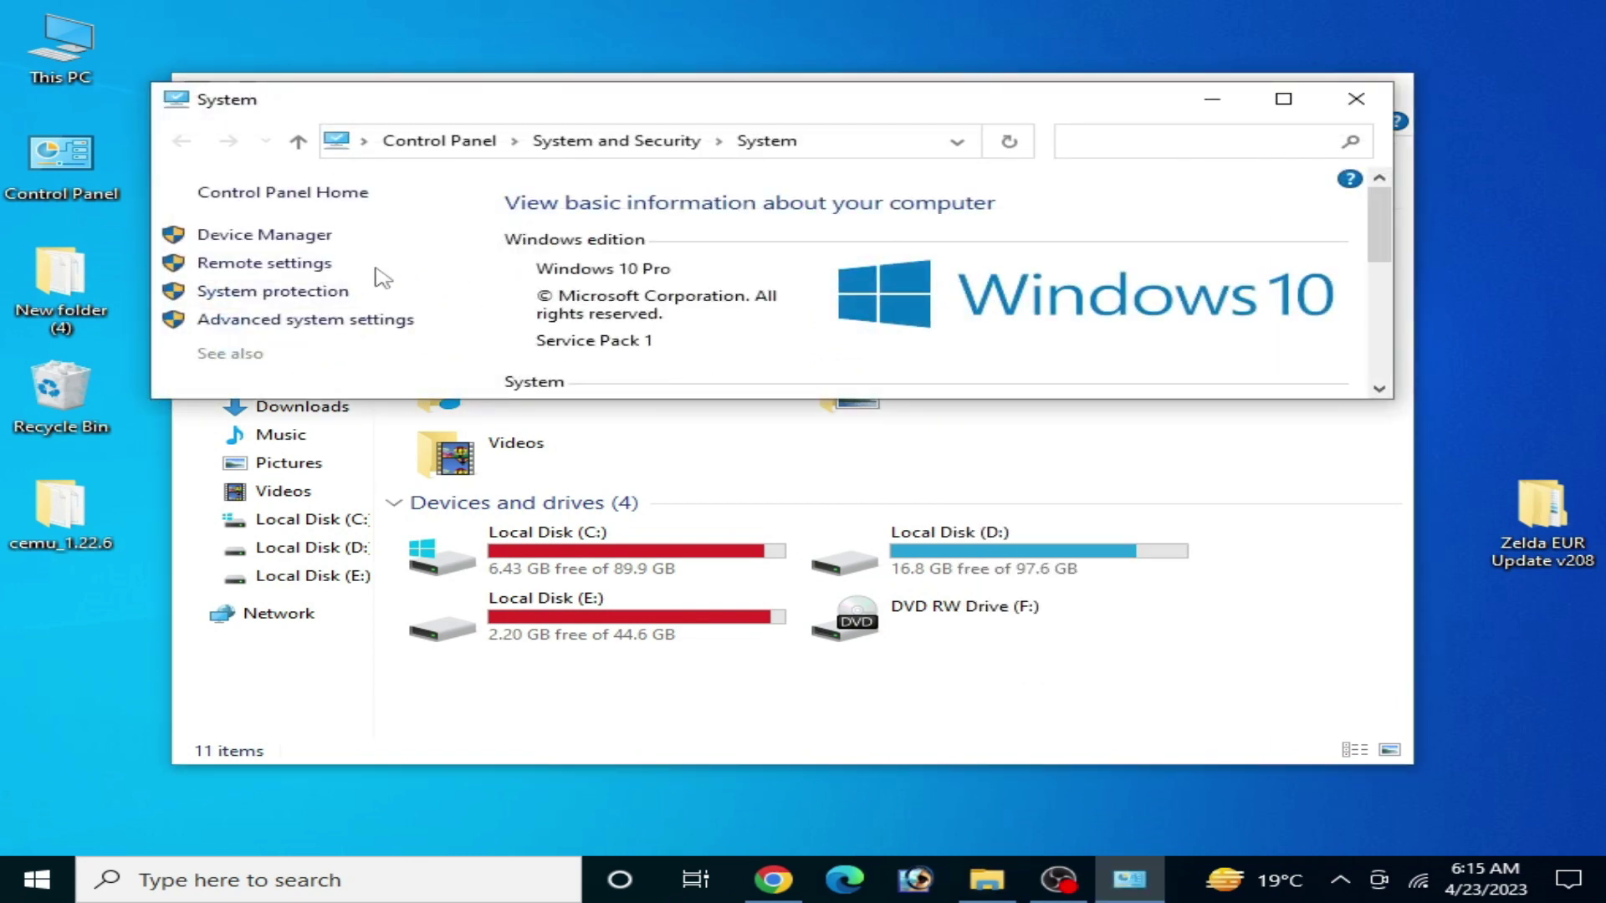
left_click(266, 236)
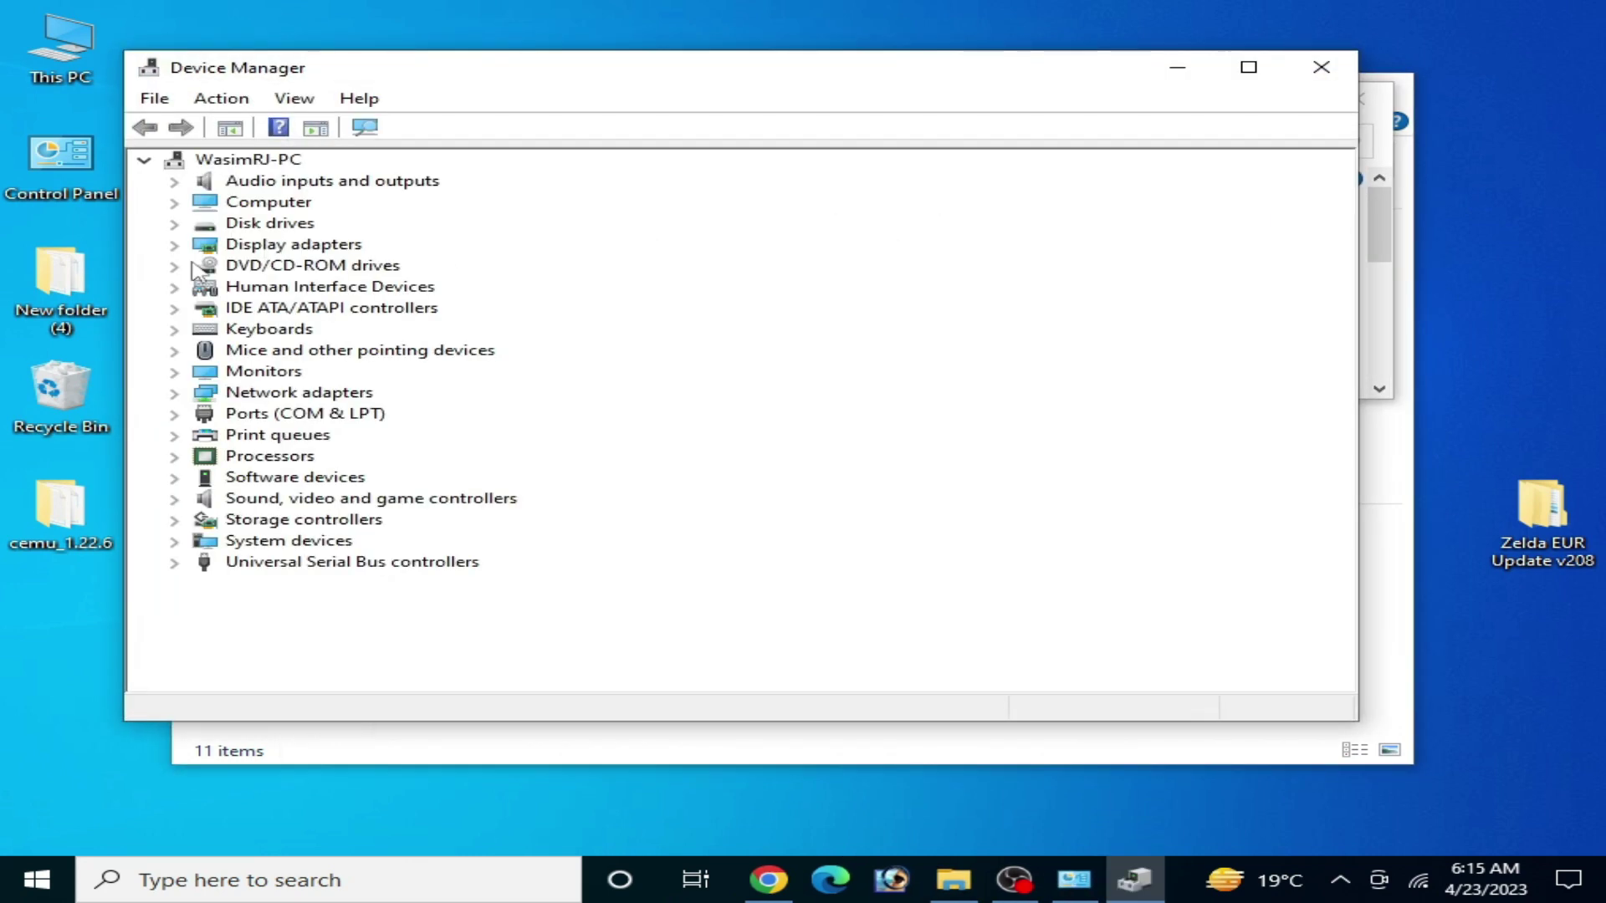
left_click(174, 245)
left_click(276, 266)
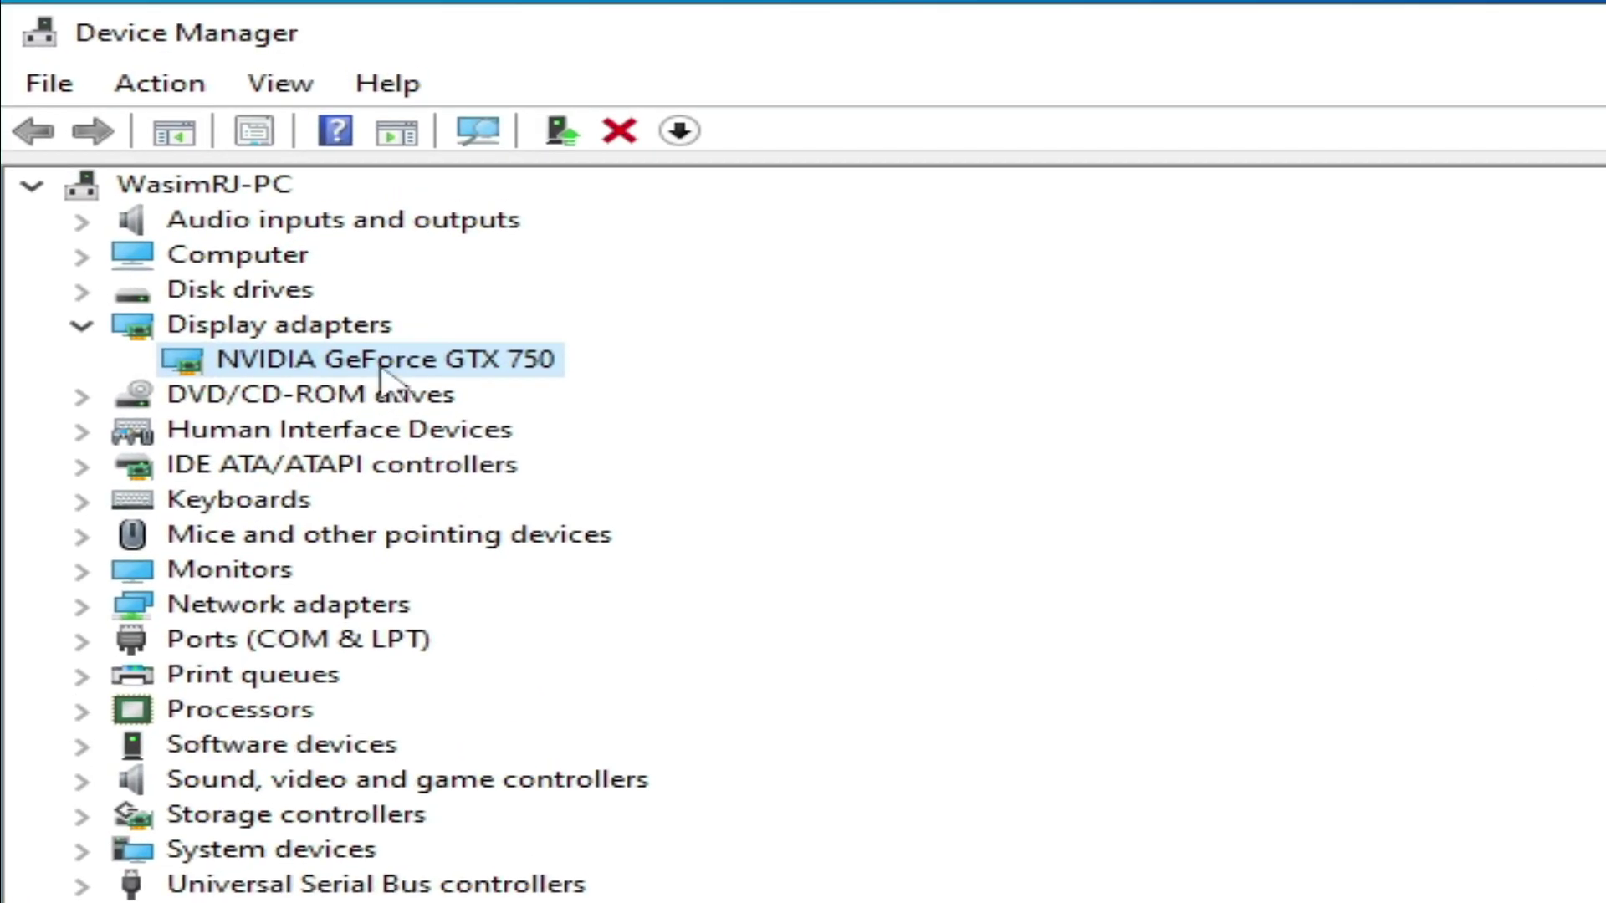
right_click(393, 370)
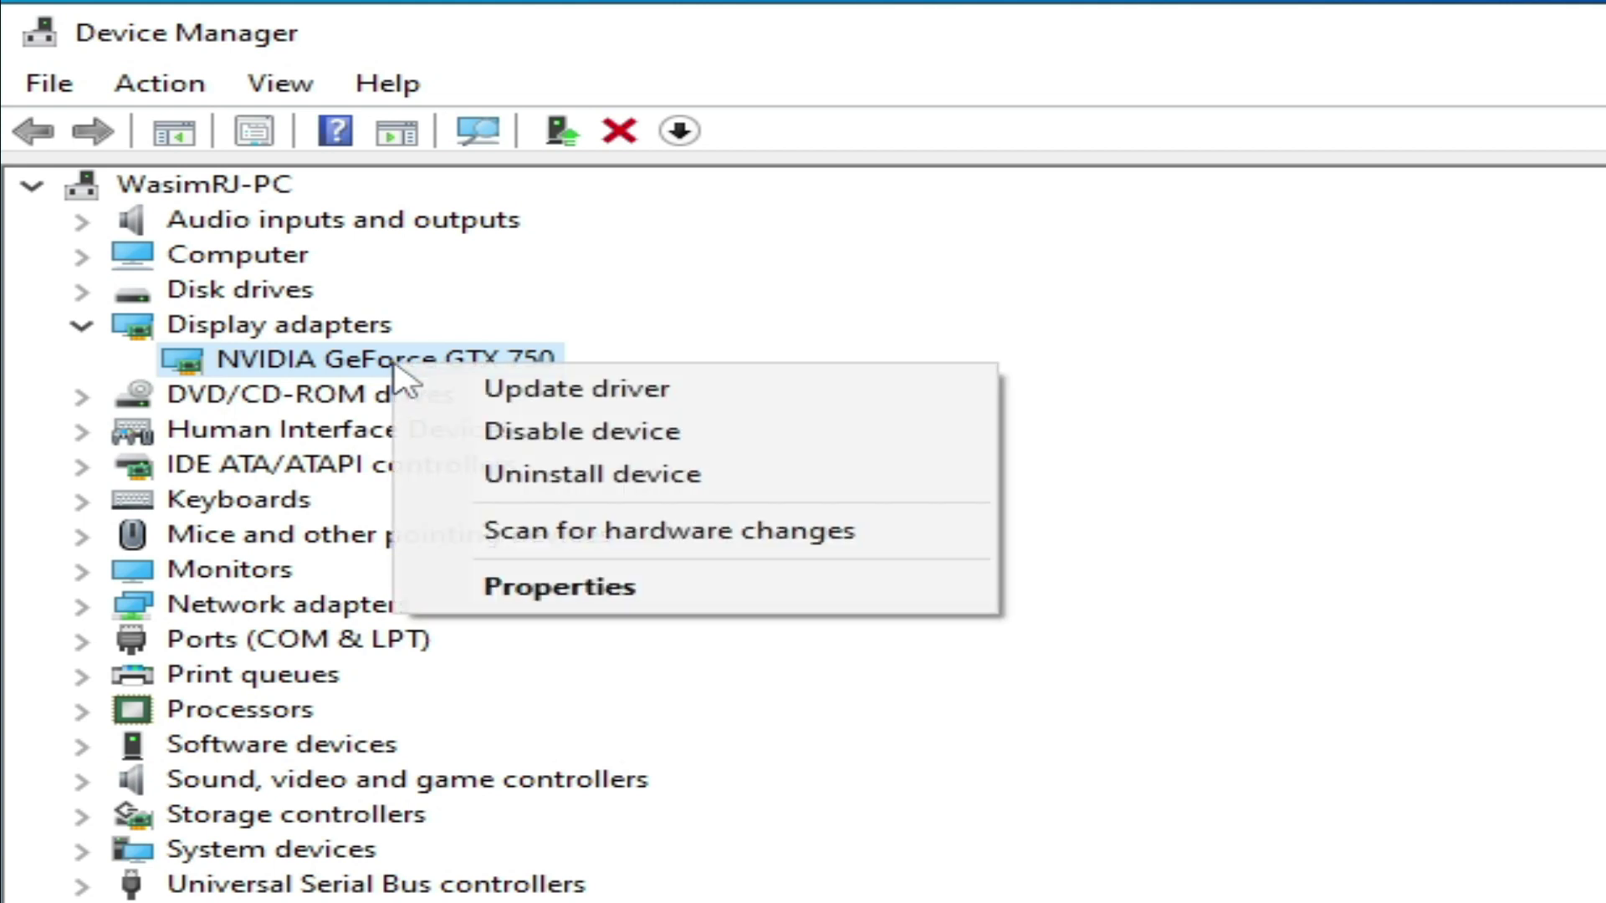
left_click(629, 598)
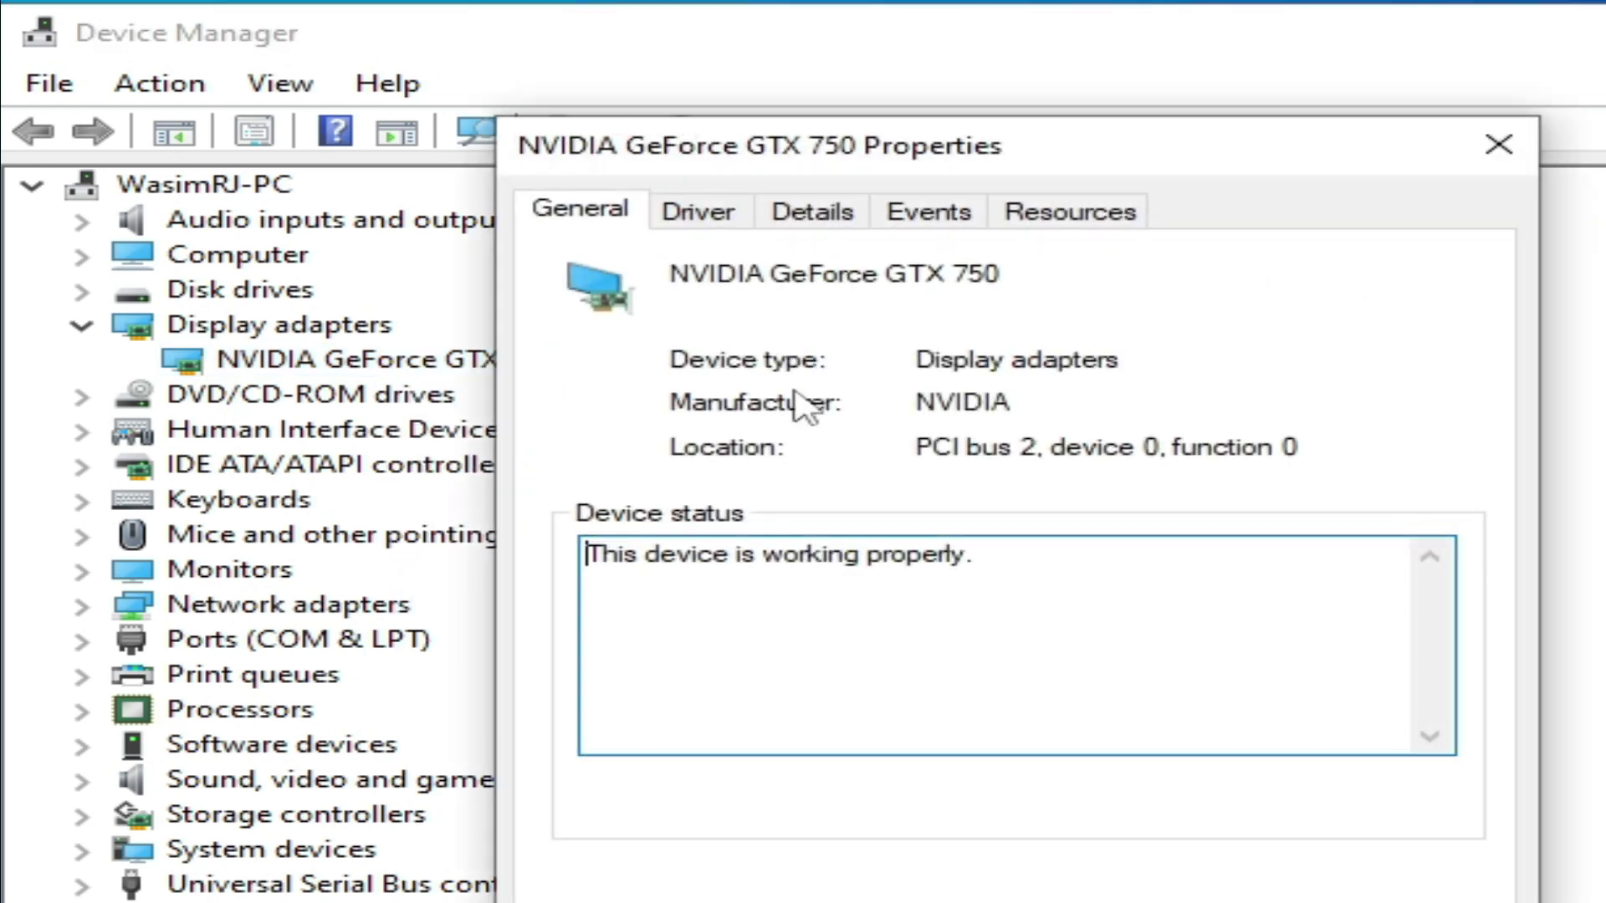
Step: Confirm driver version 31.0.15.2824, copy the device description, then close the properties and Device Manager
left_click(724, 221)
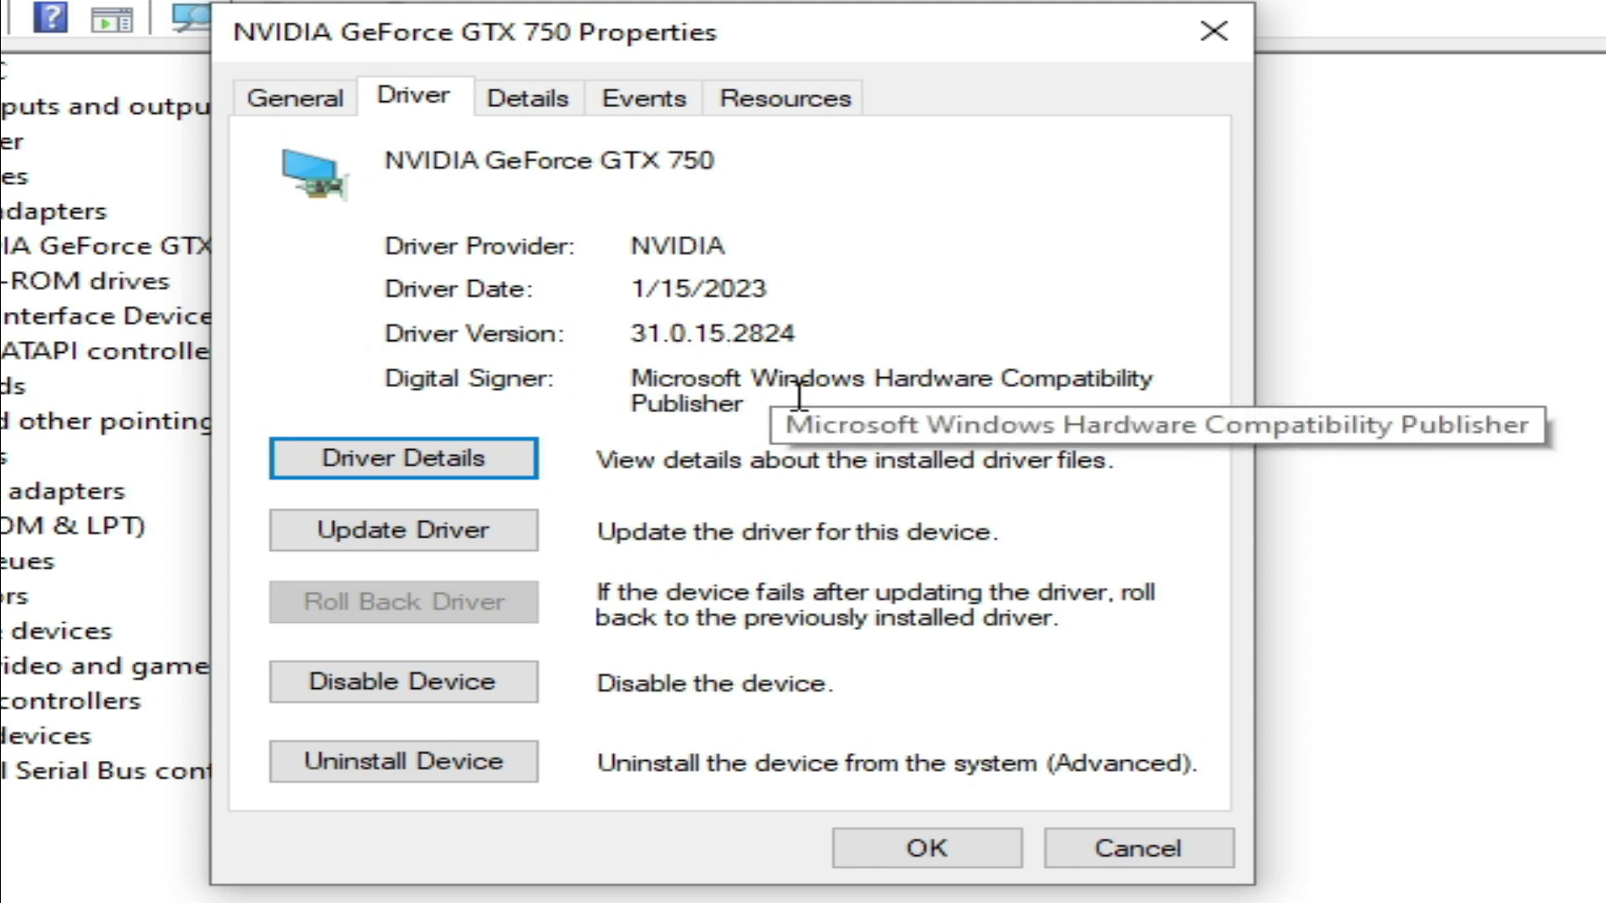
left_click(539, 107)
right_click(536, 391)
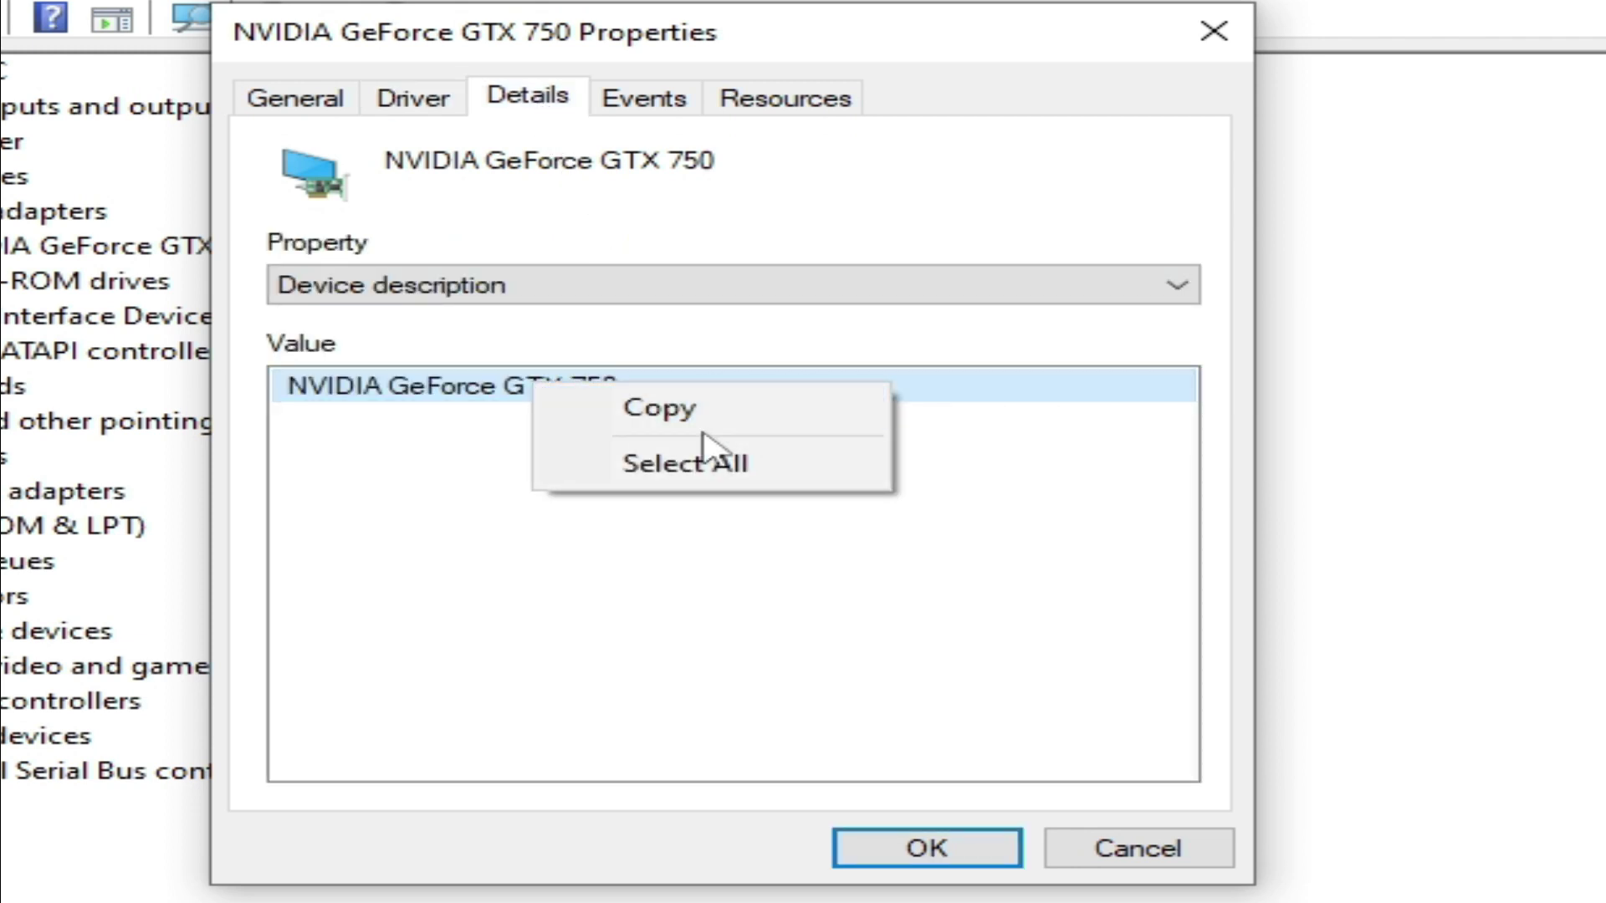
left_click(639, 418)
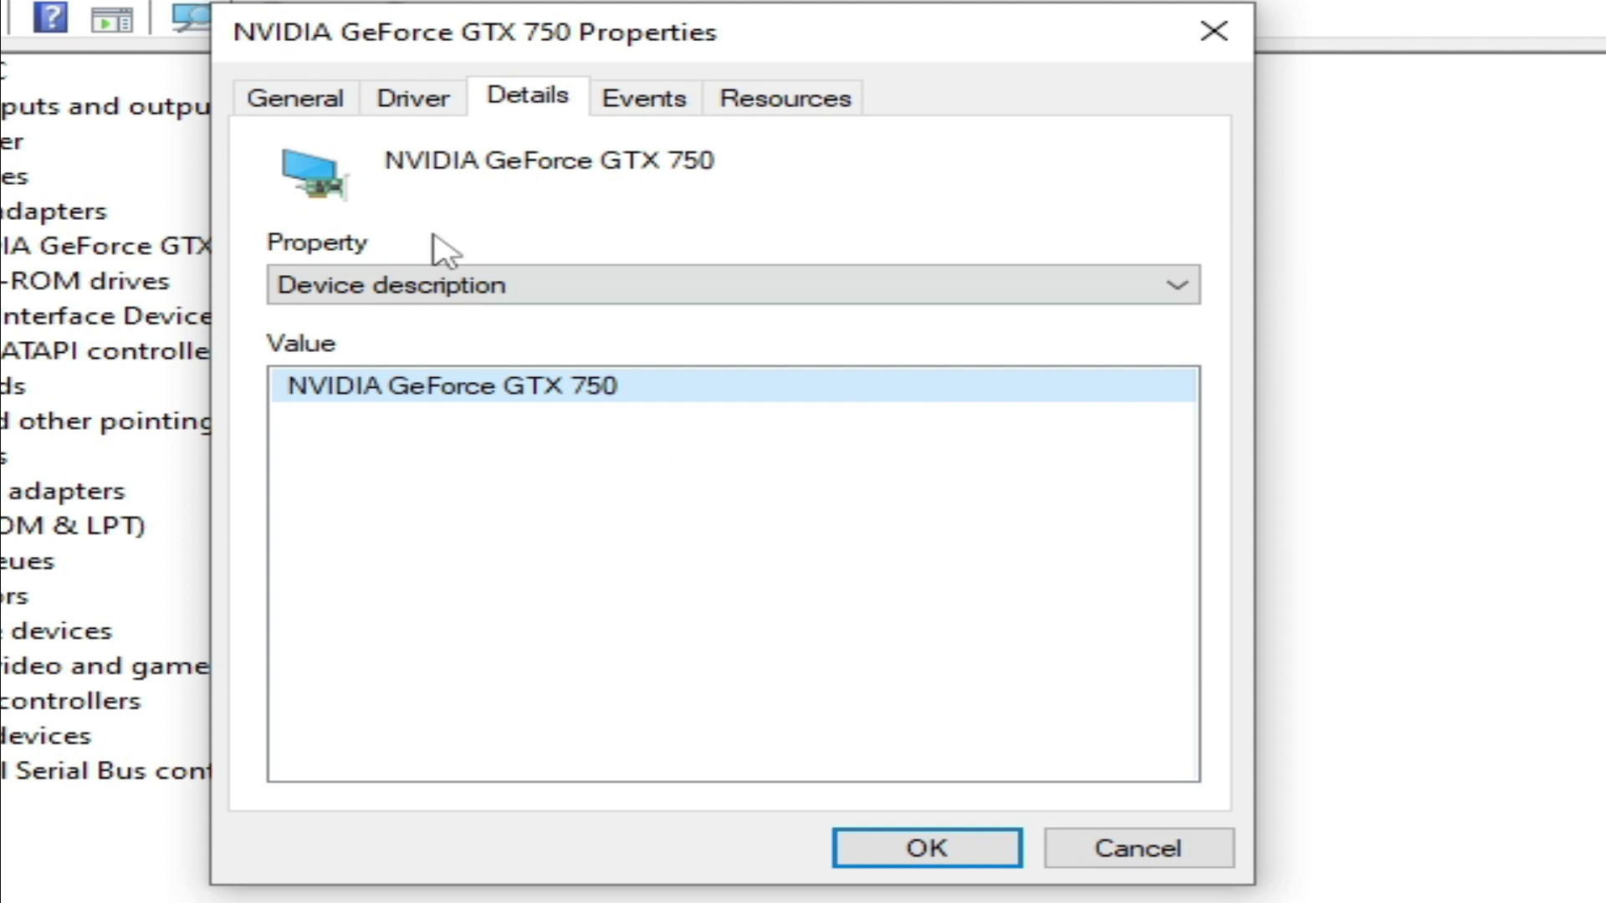
left_click(436, 108)
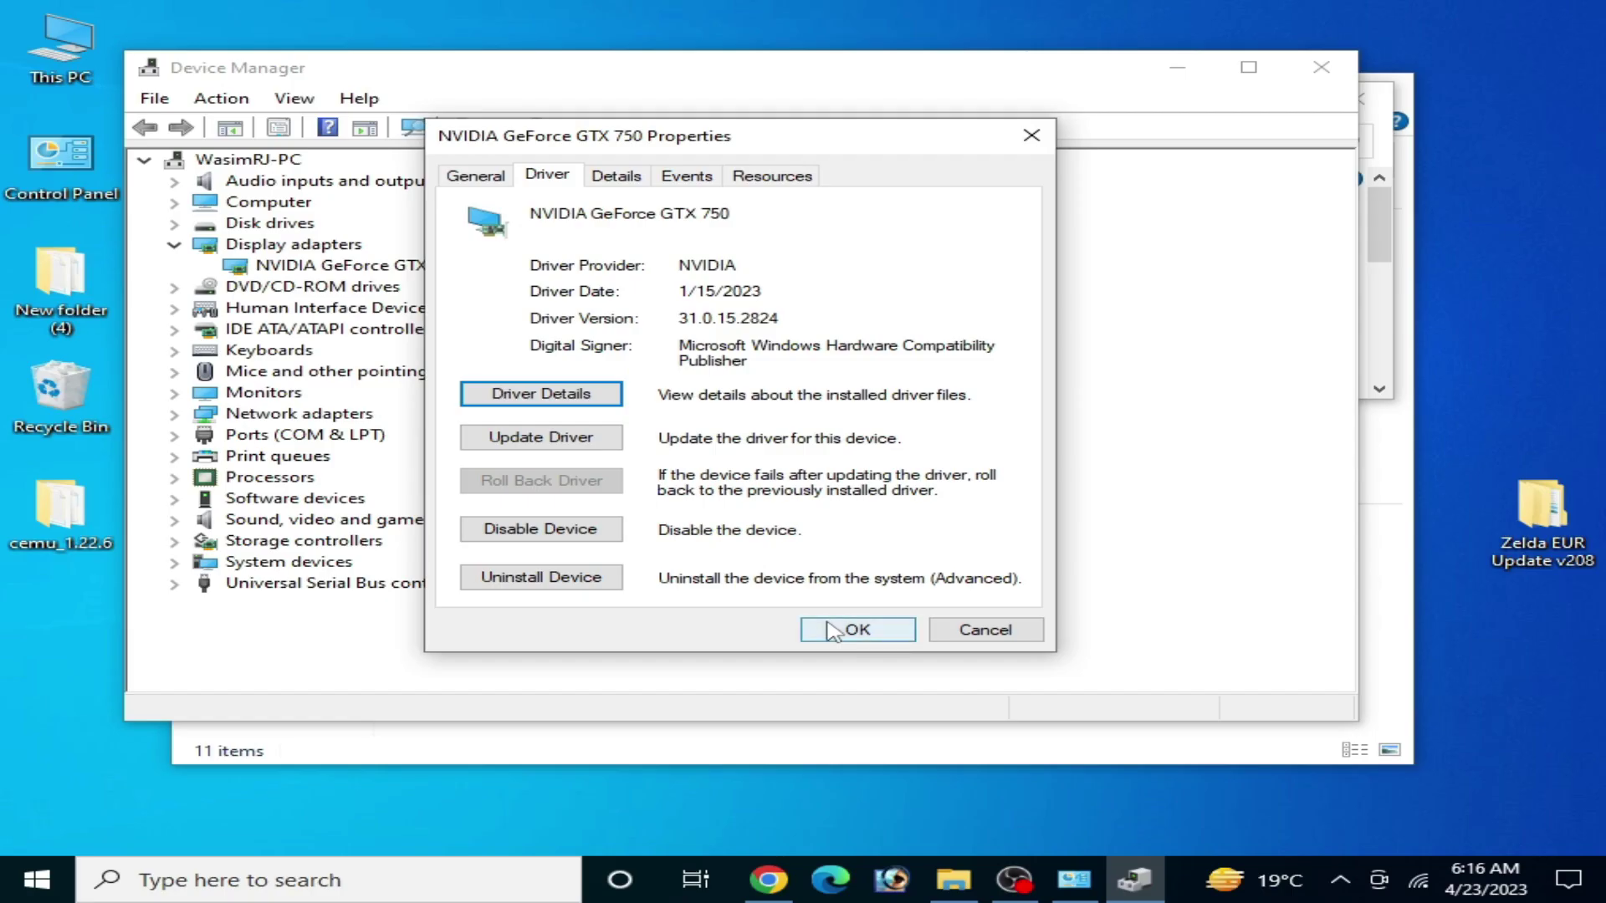
left_click(836, 629)
left_click(1321, 67)
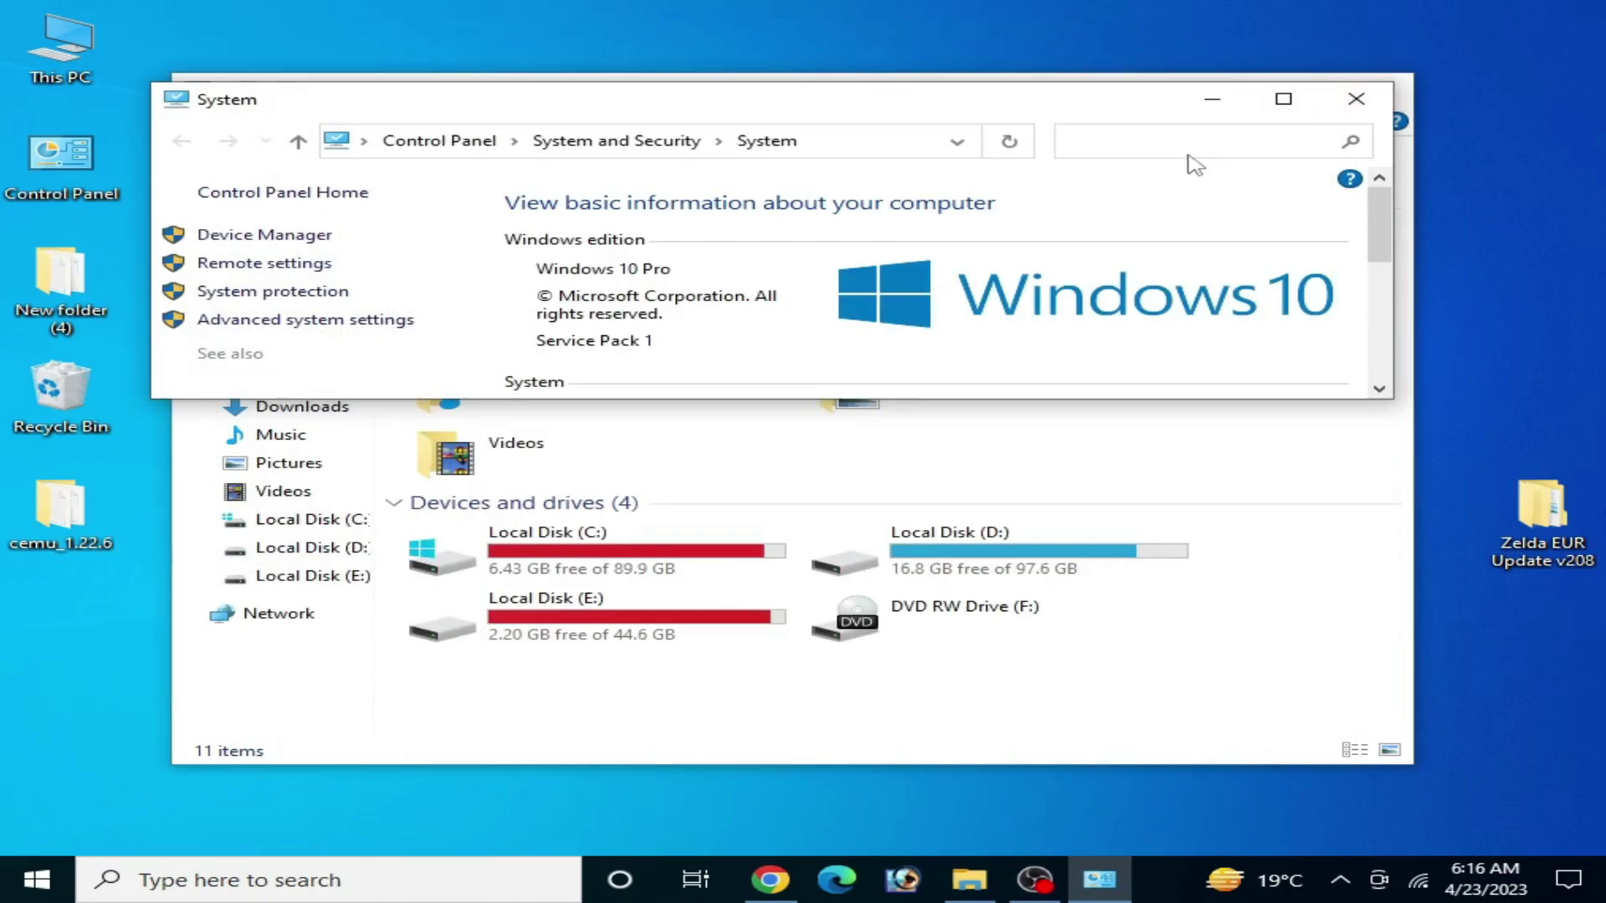
Step: Close the System and This PC windows and relaunch Cemu from its desktop shortcut
left_click(1354, 99)
left_click(1378, 87)
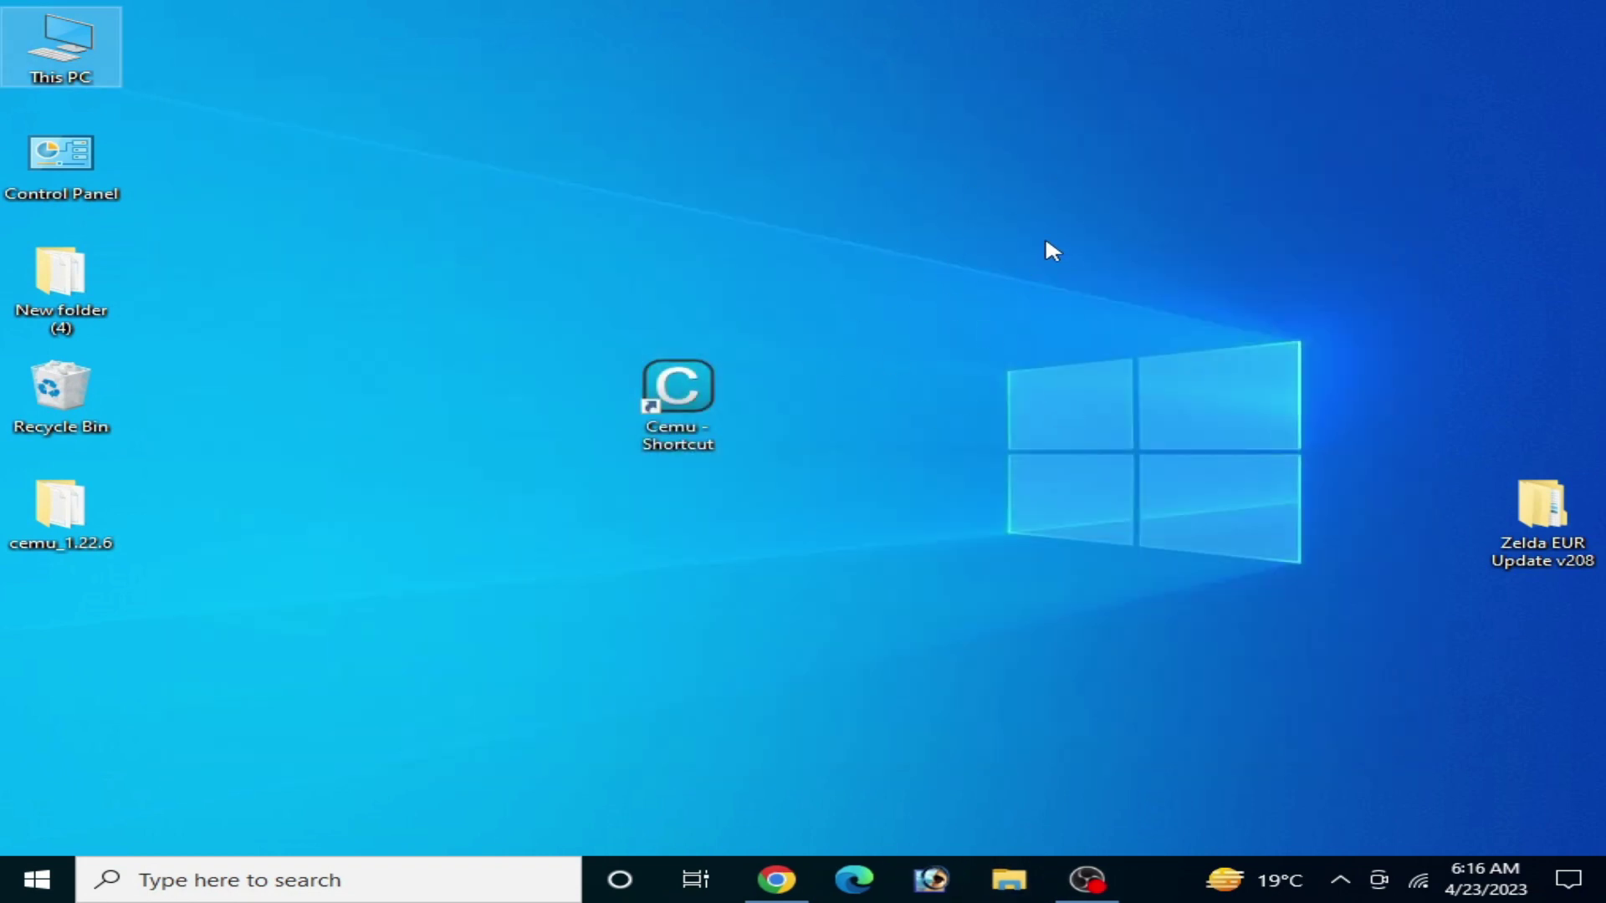
right_click(681, 400)
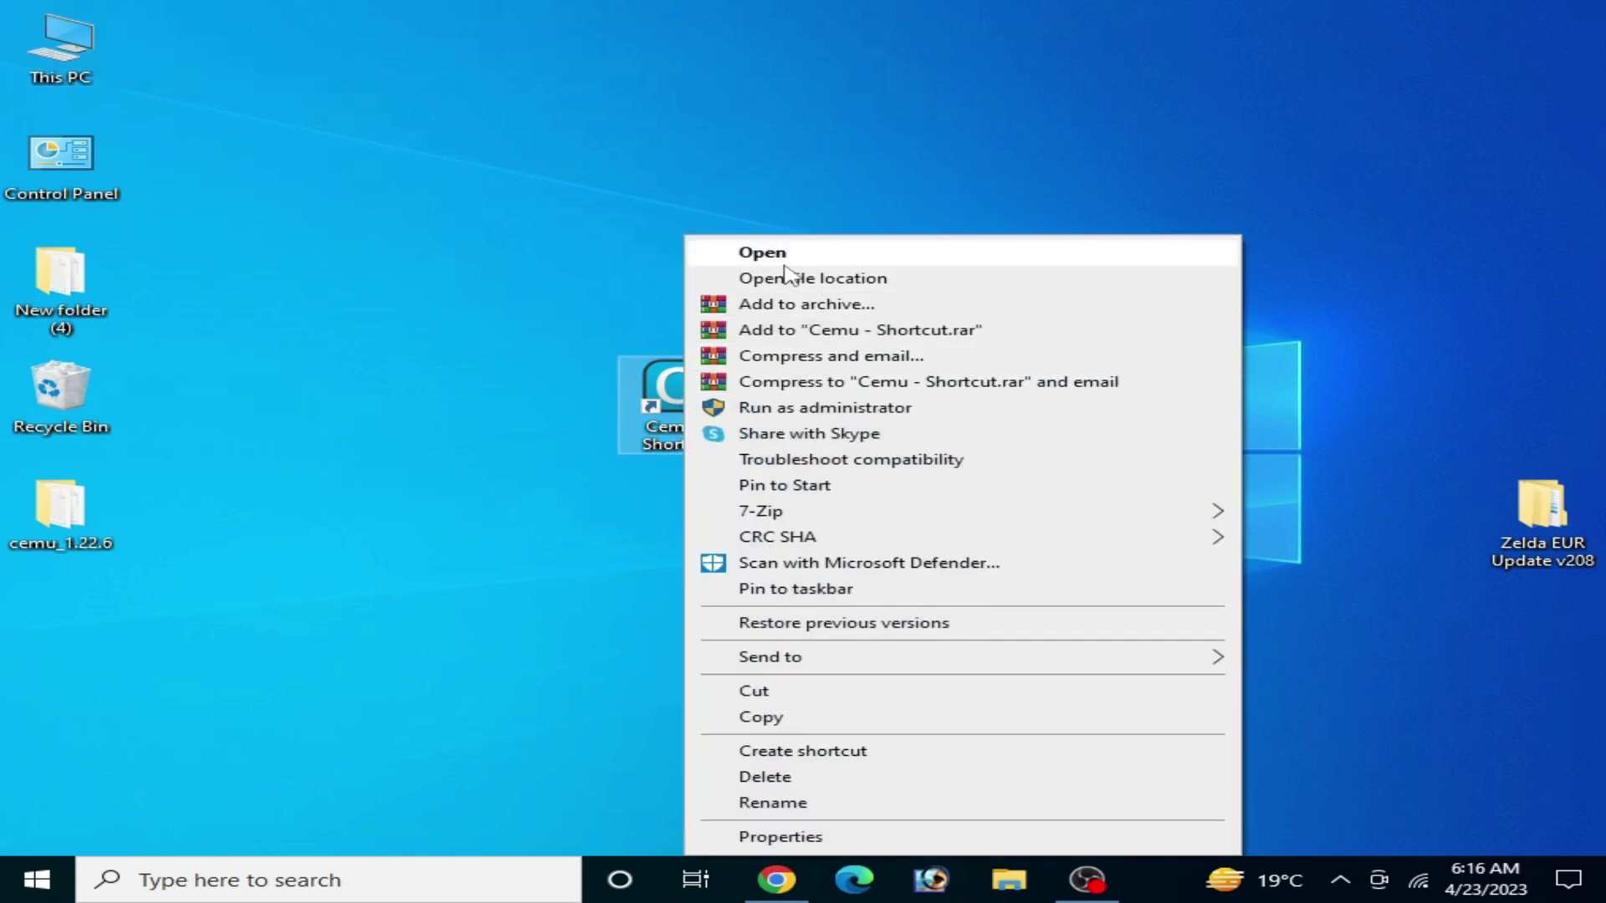
left_click(786, 254)
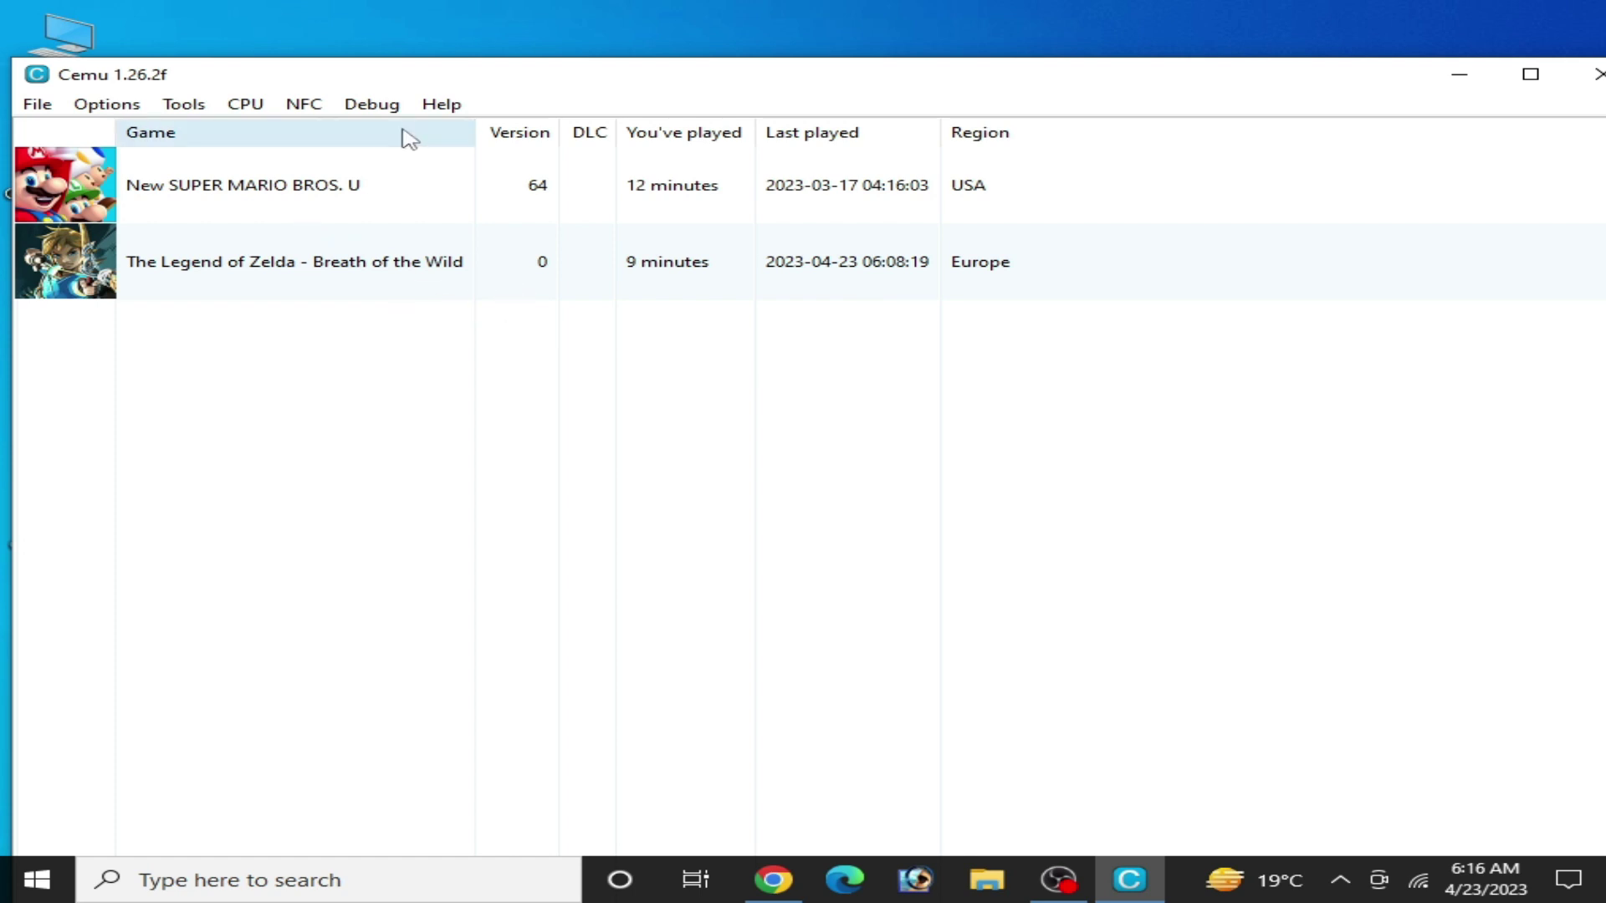
left_click(438, 107)
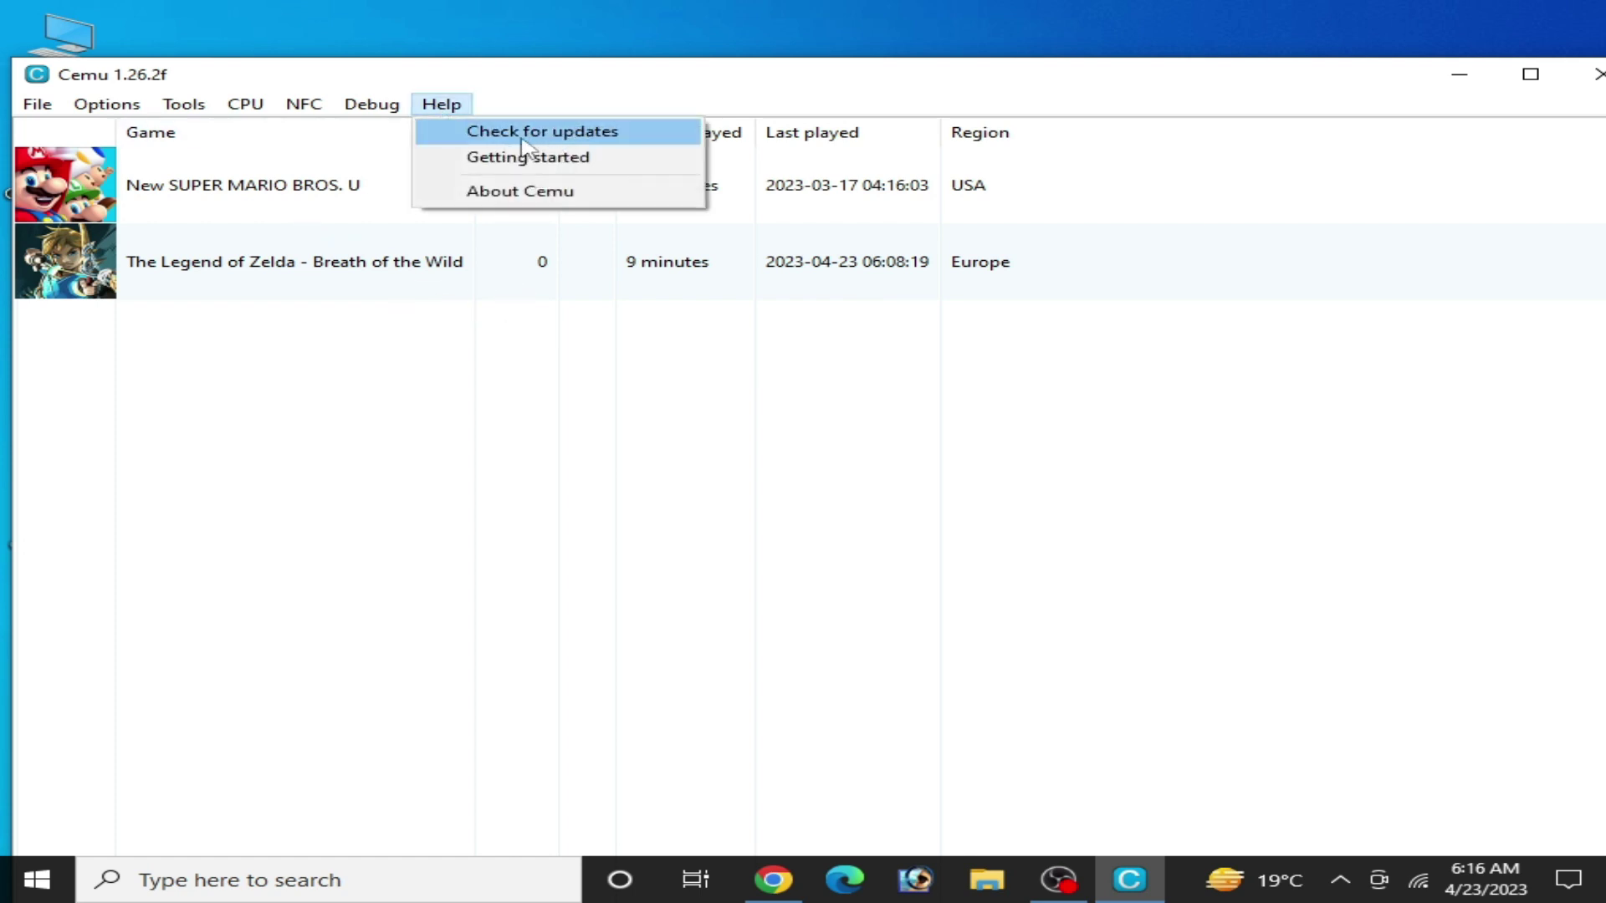
left_click(536, 134)
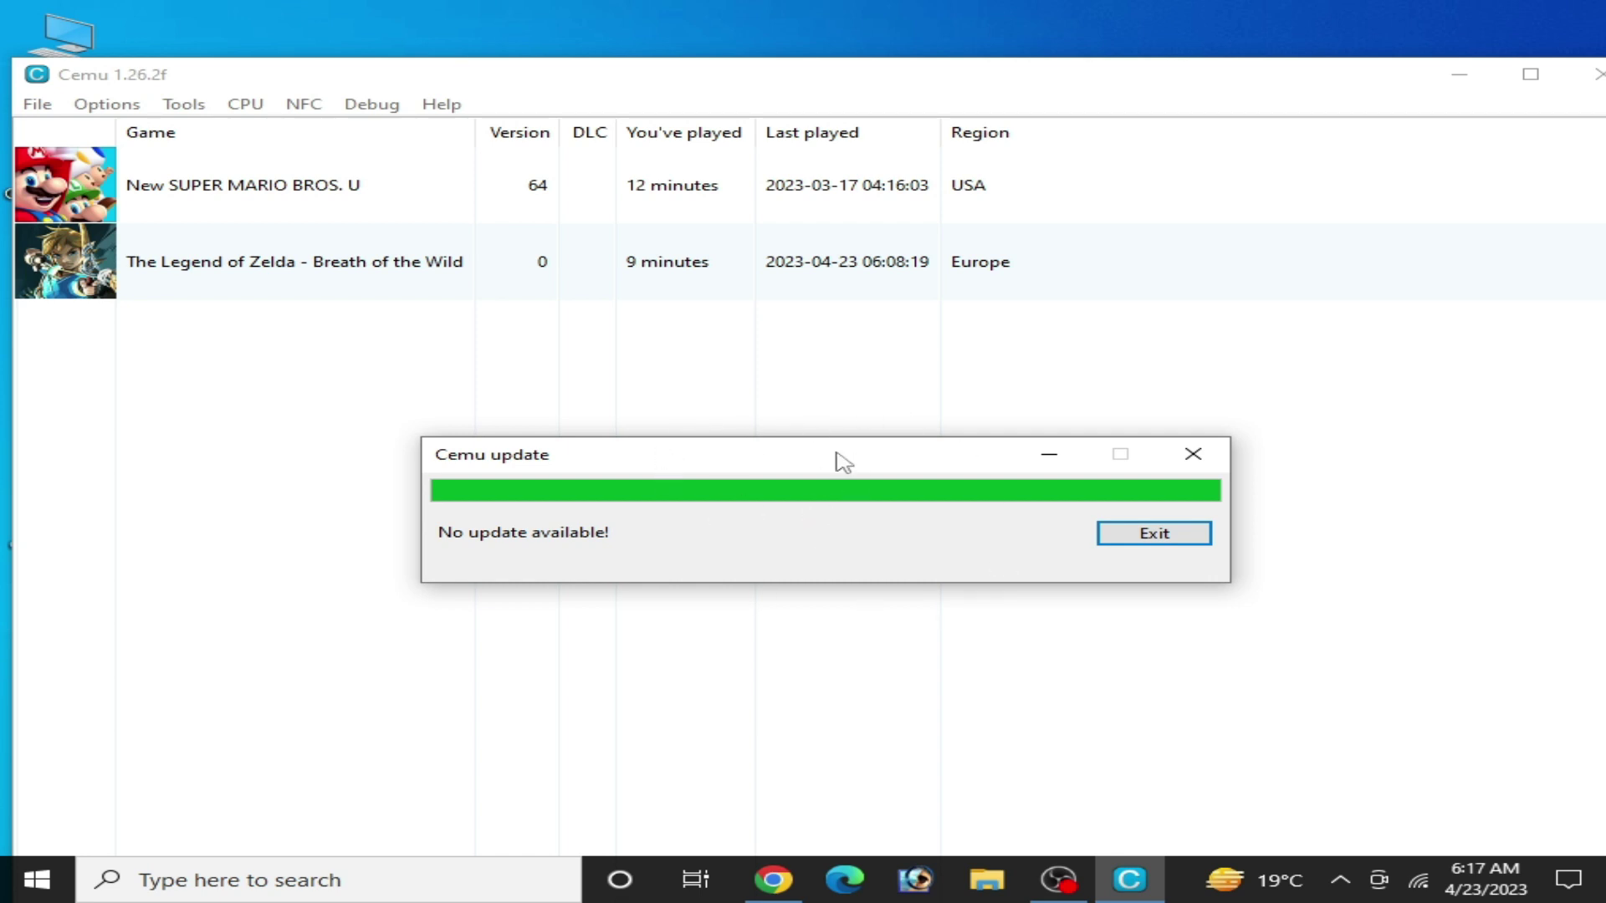
left_click(1169, 535)
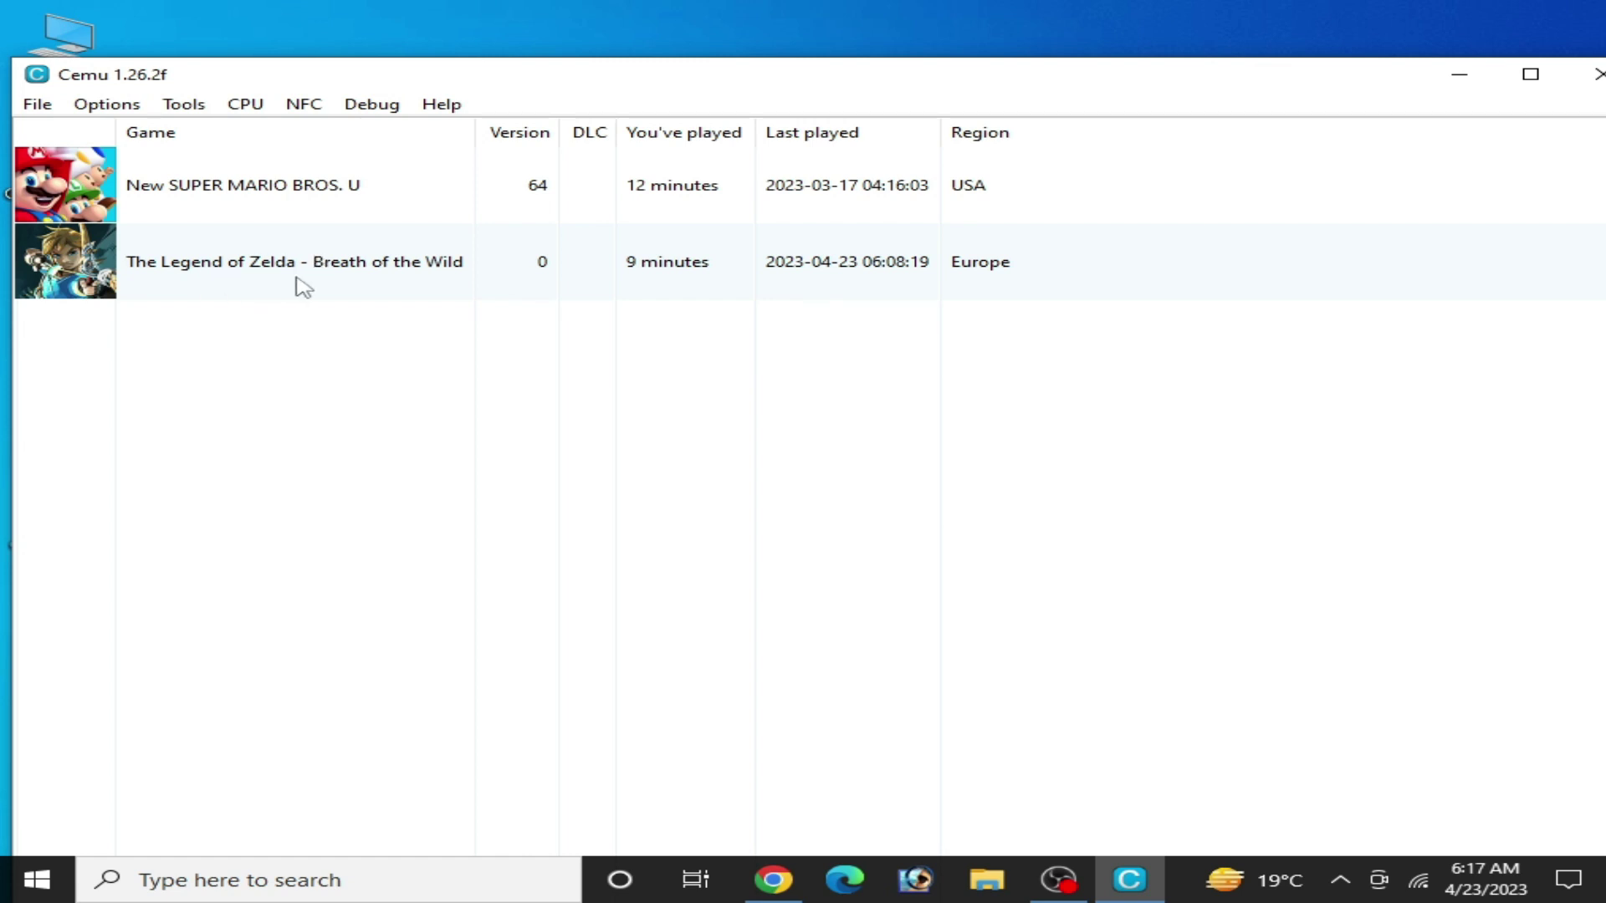
Step: Check the Zelda entry under Game Paths in General settings, then shift Cemu aside to uncover the update folder
left_click(106, 103)
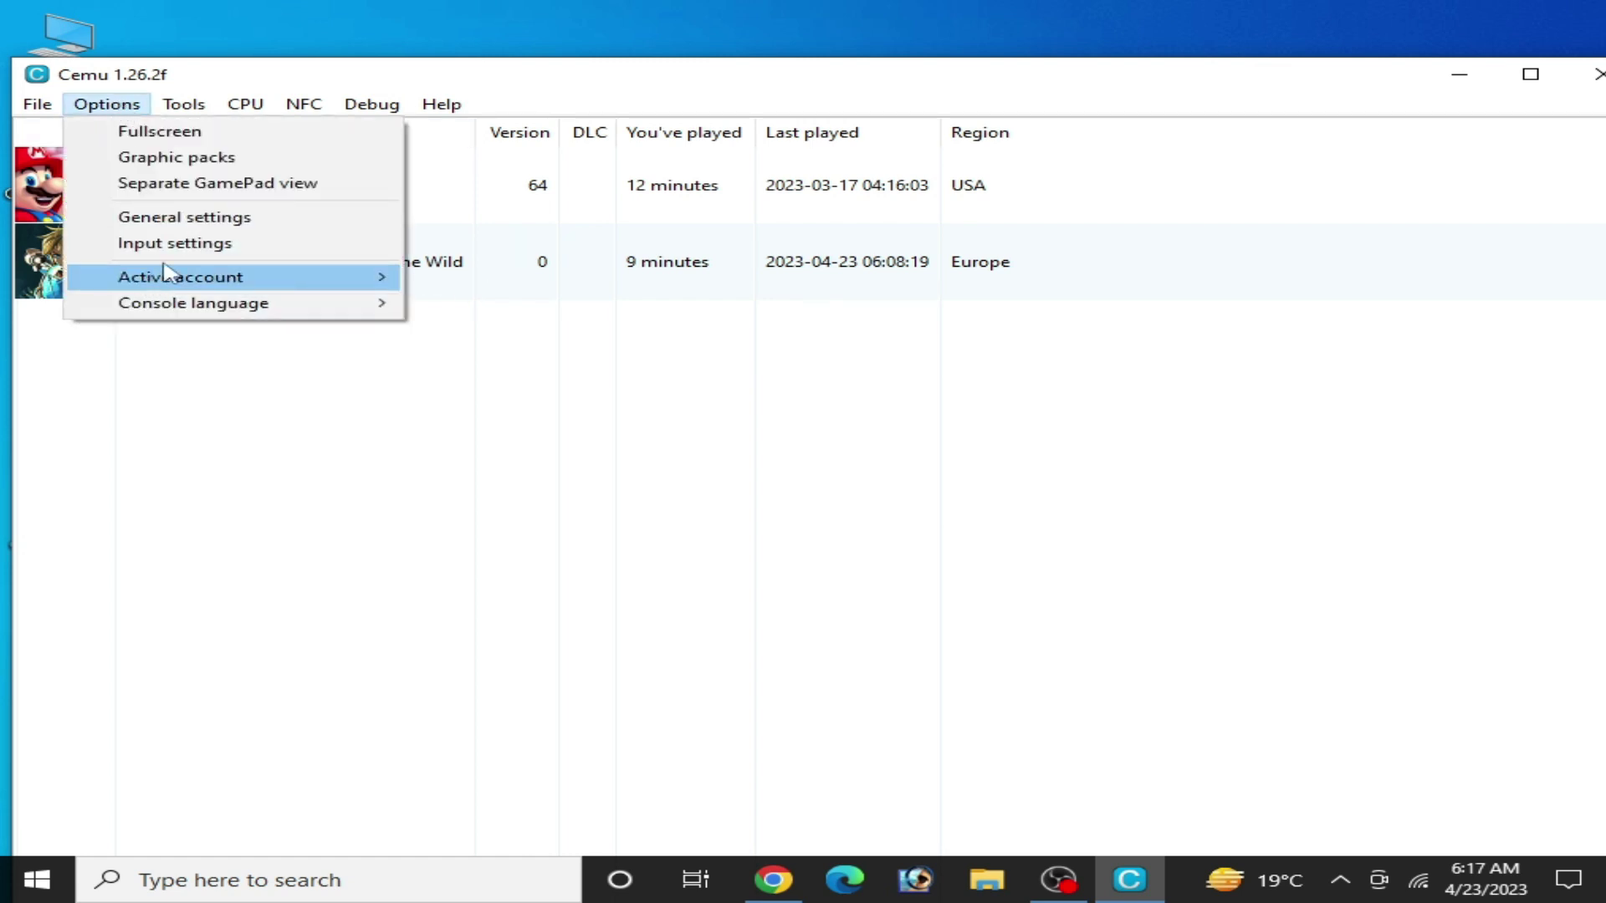
left_click(173, 219)
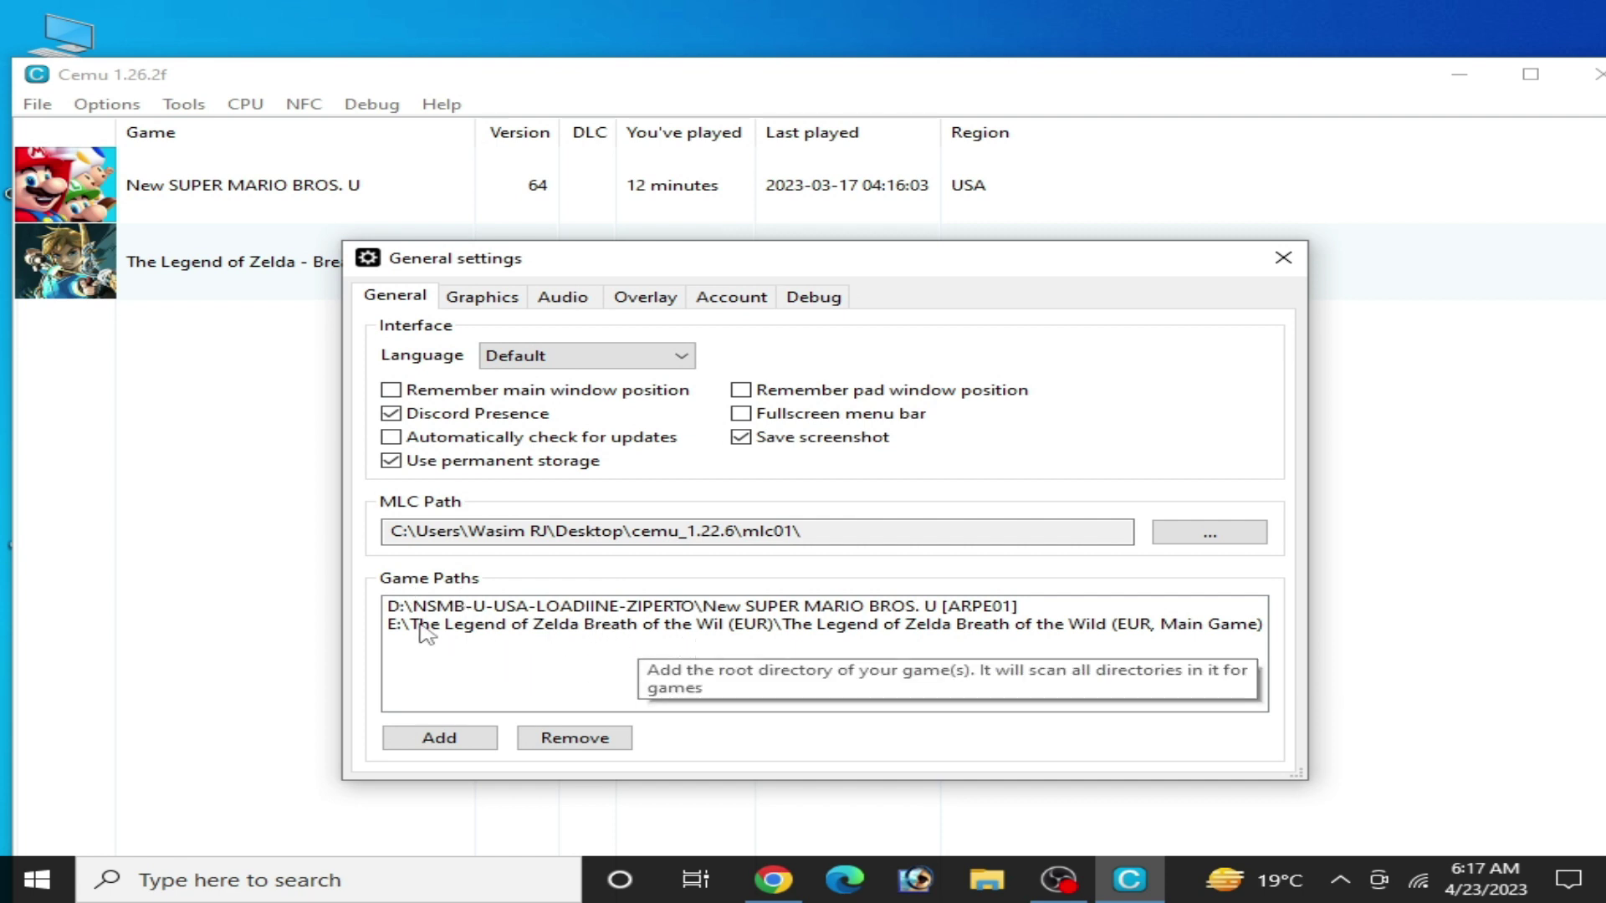
left_click(515, 625)
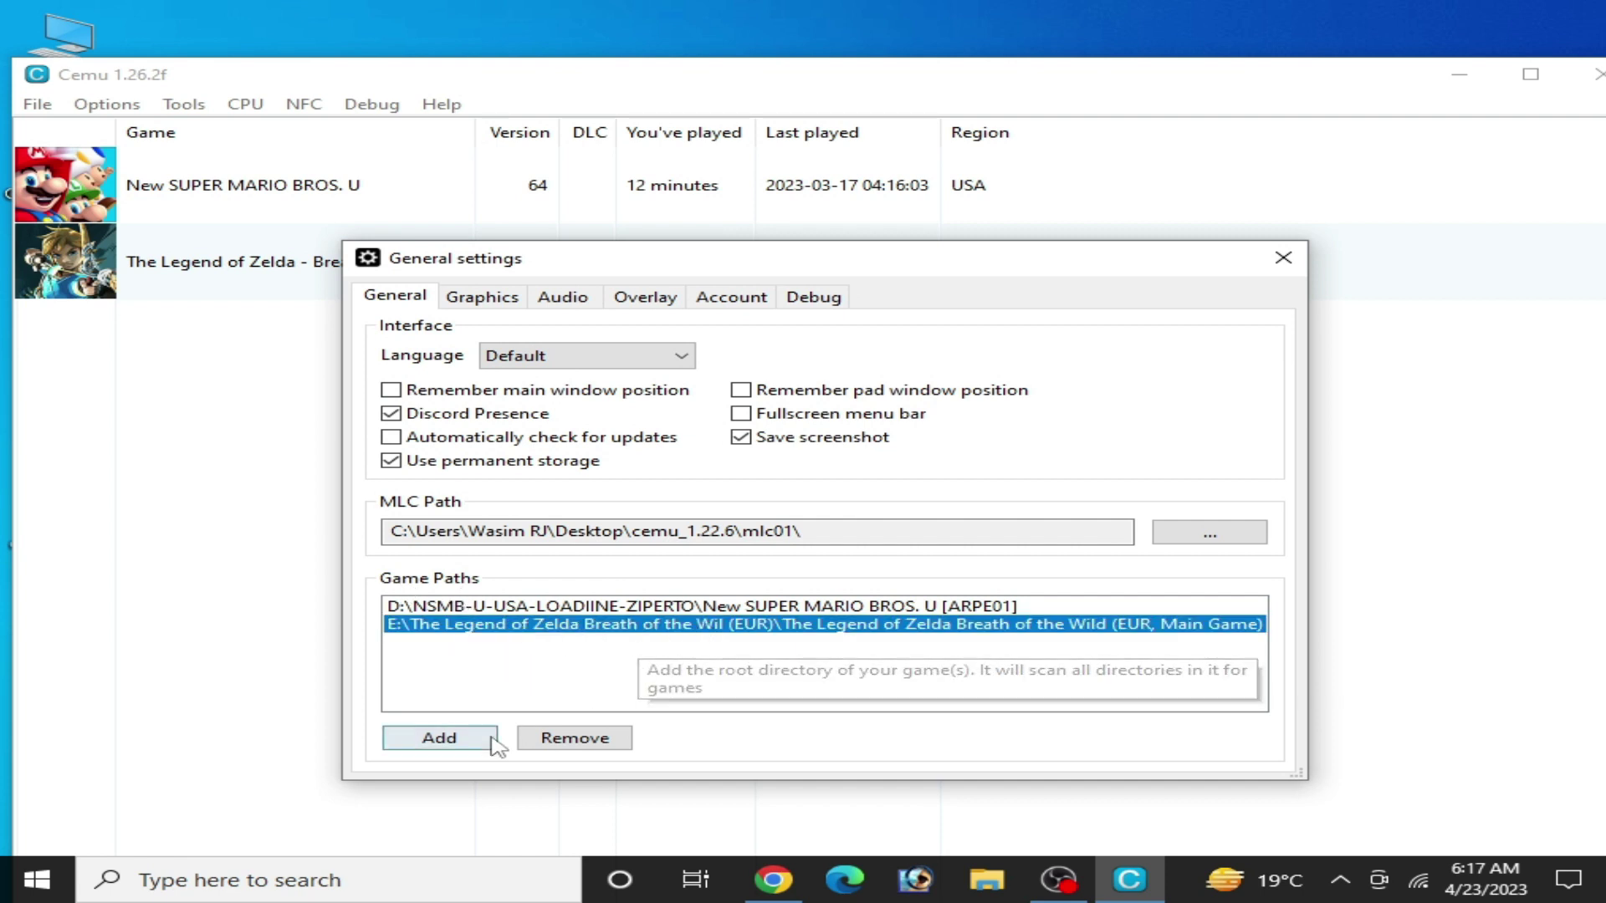
left_click(1283, 257)
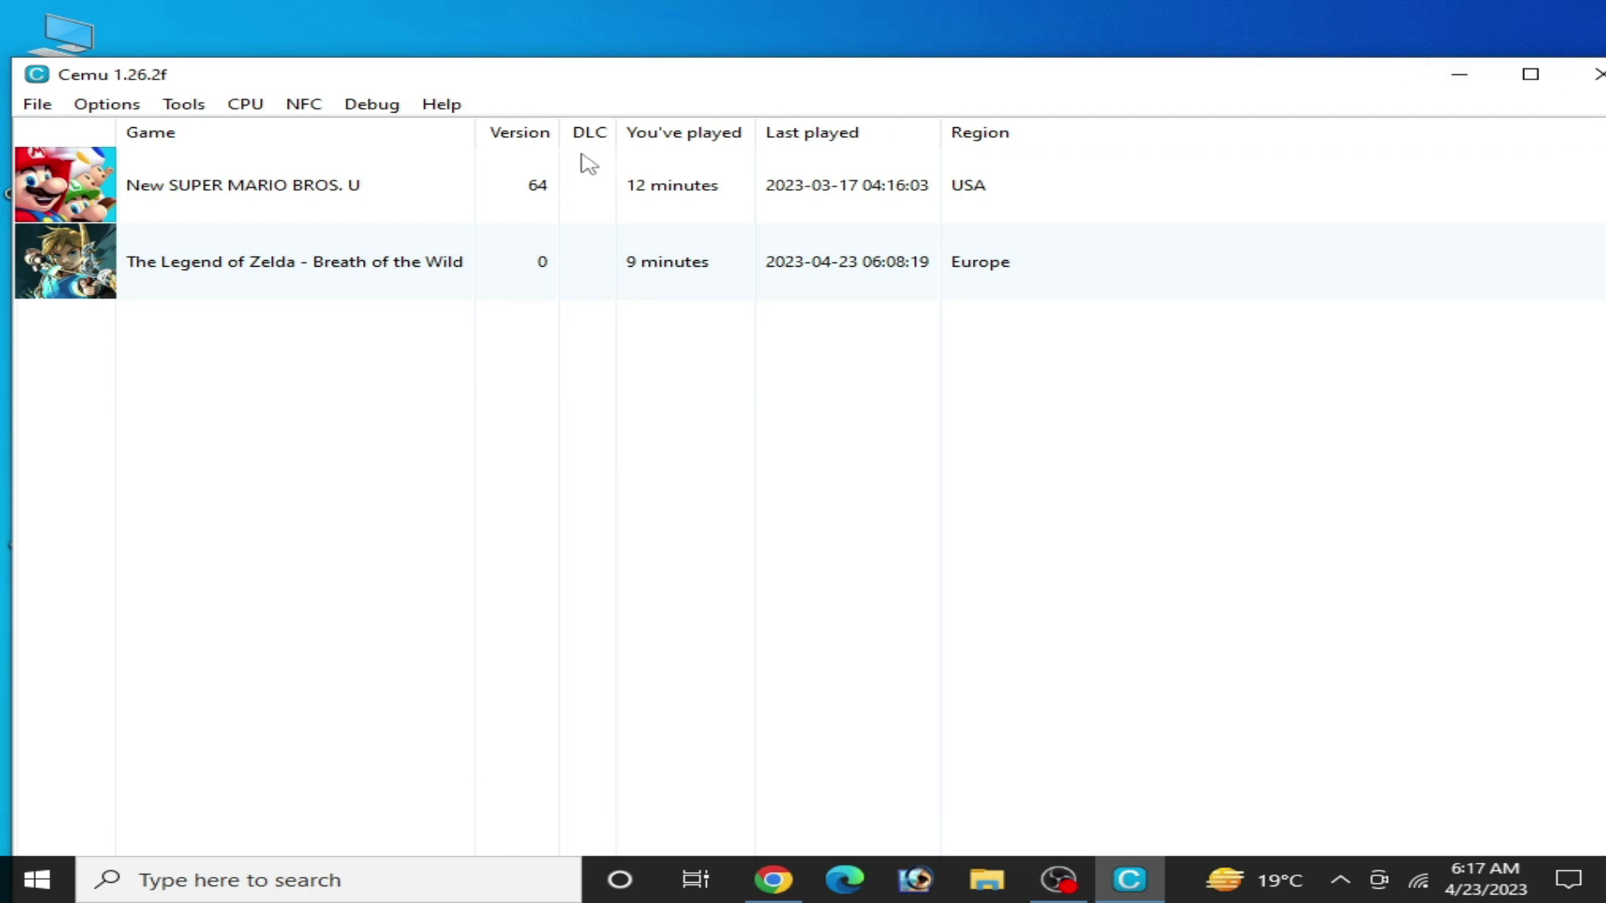
left_click_drag(1109, 87, 709, 149)
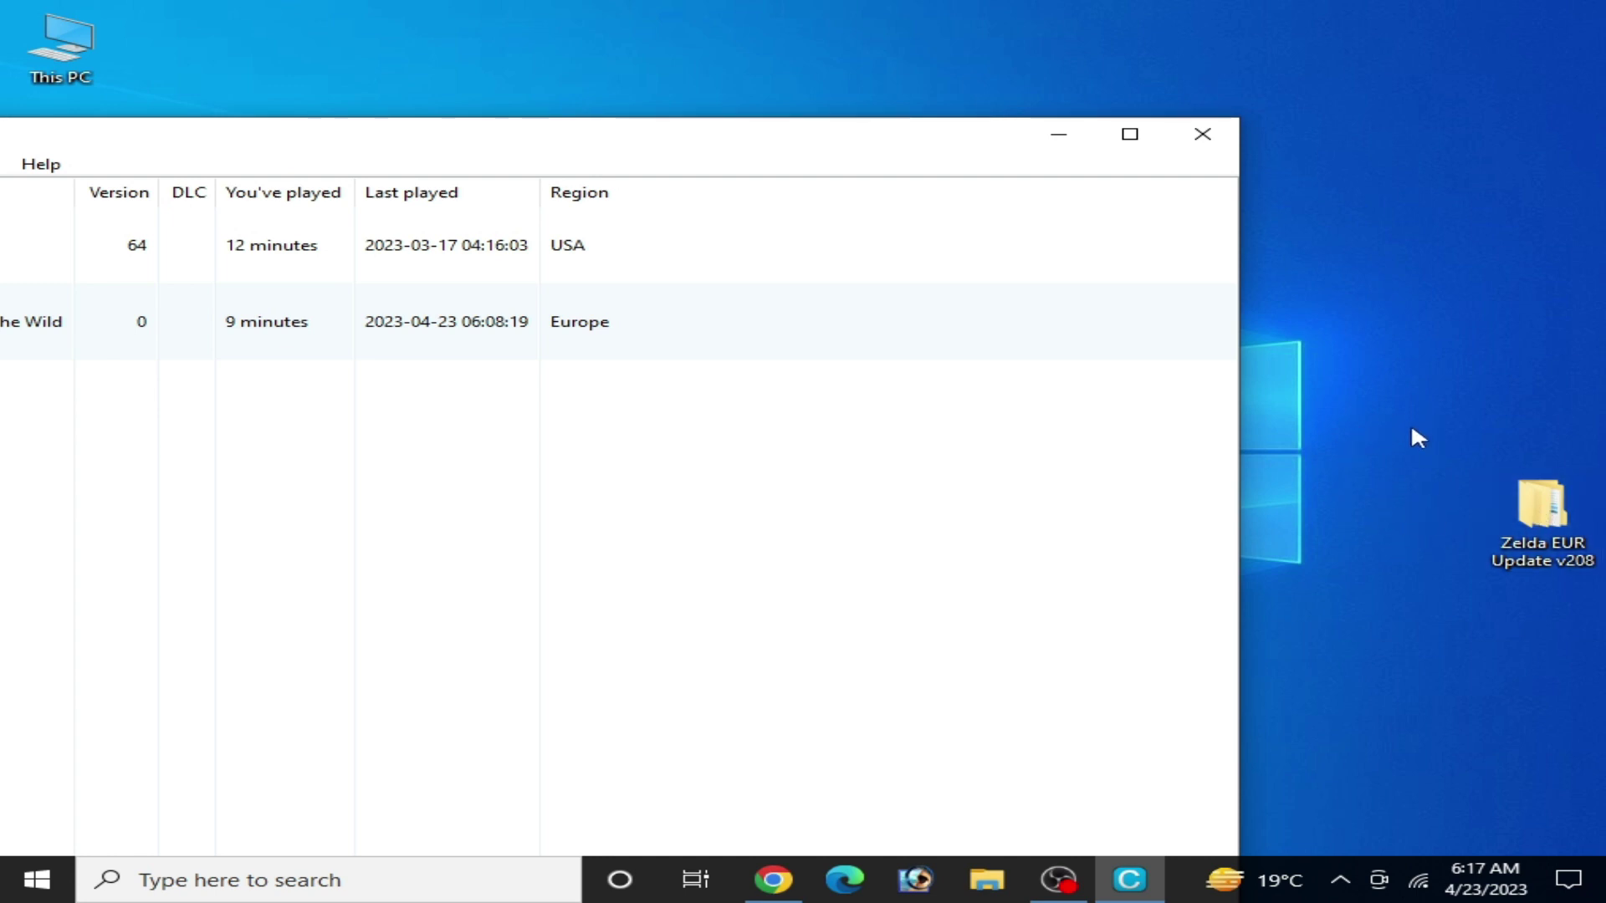
left_click_drag(428, 153, 646, 191)
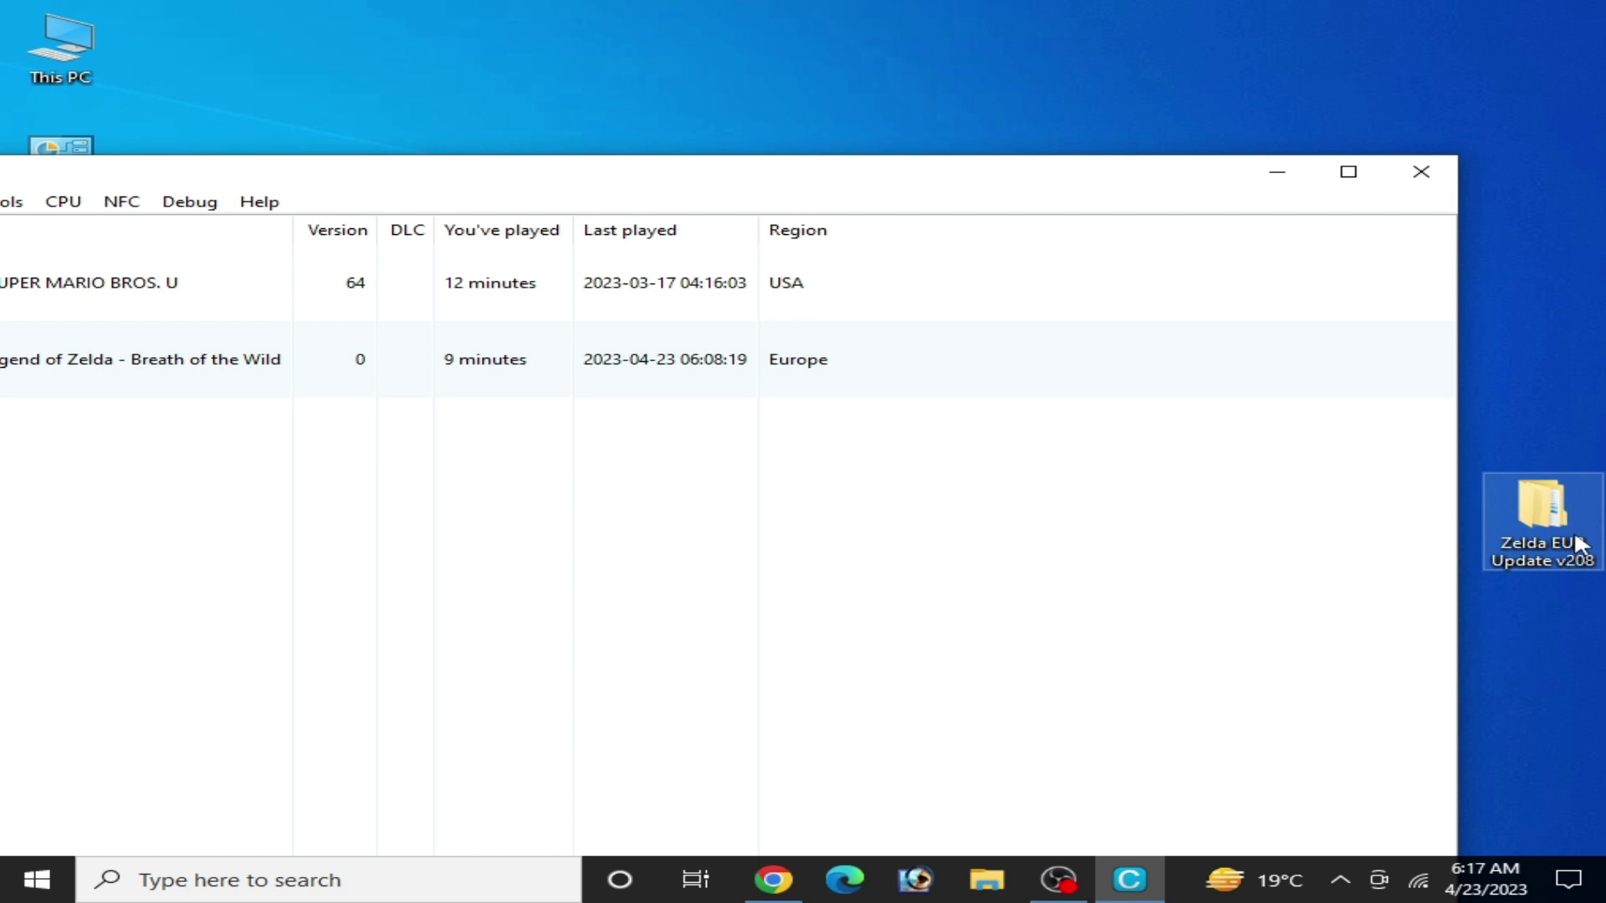
left_click_drag(424, 192, 724, 182)
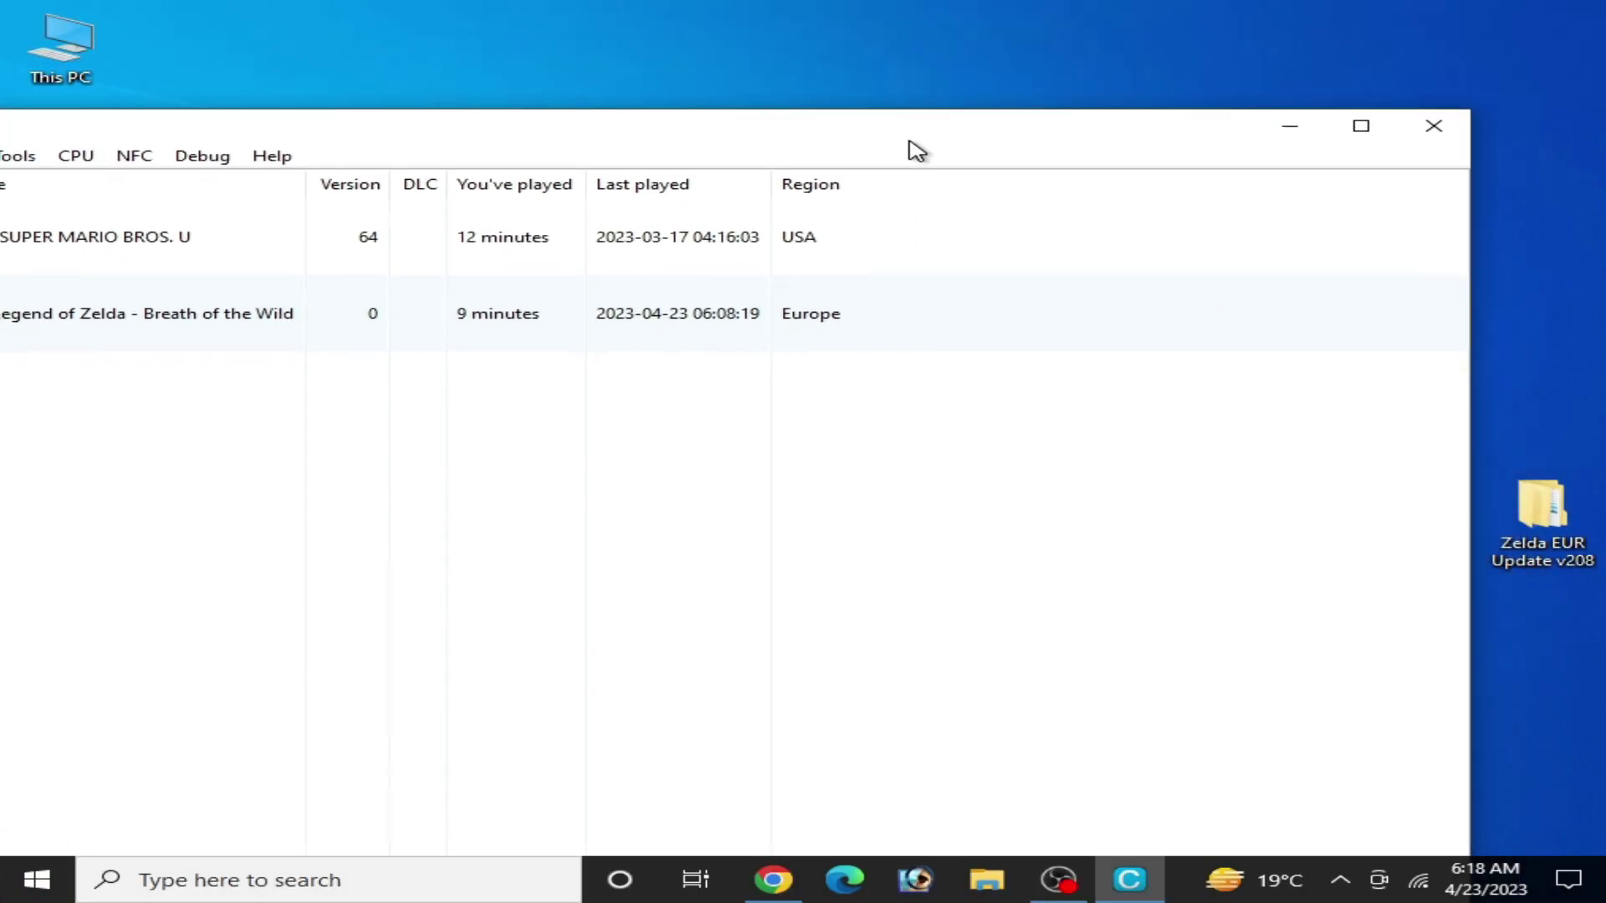
Step: Open the Zelda EUR Update v208 folder to see code, content and meta, then raise Cemu again
double_click(1533, 561)
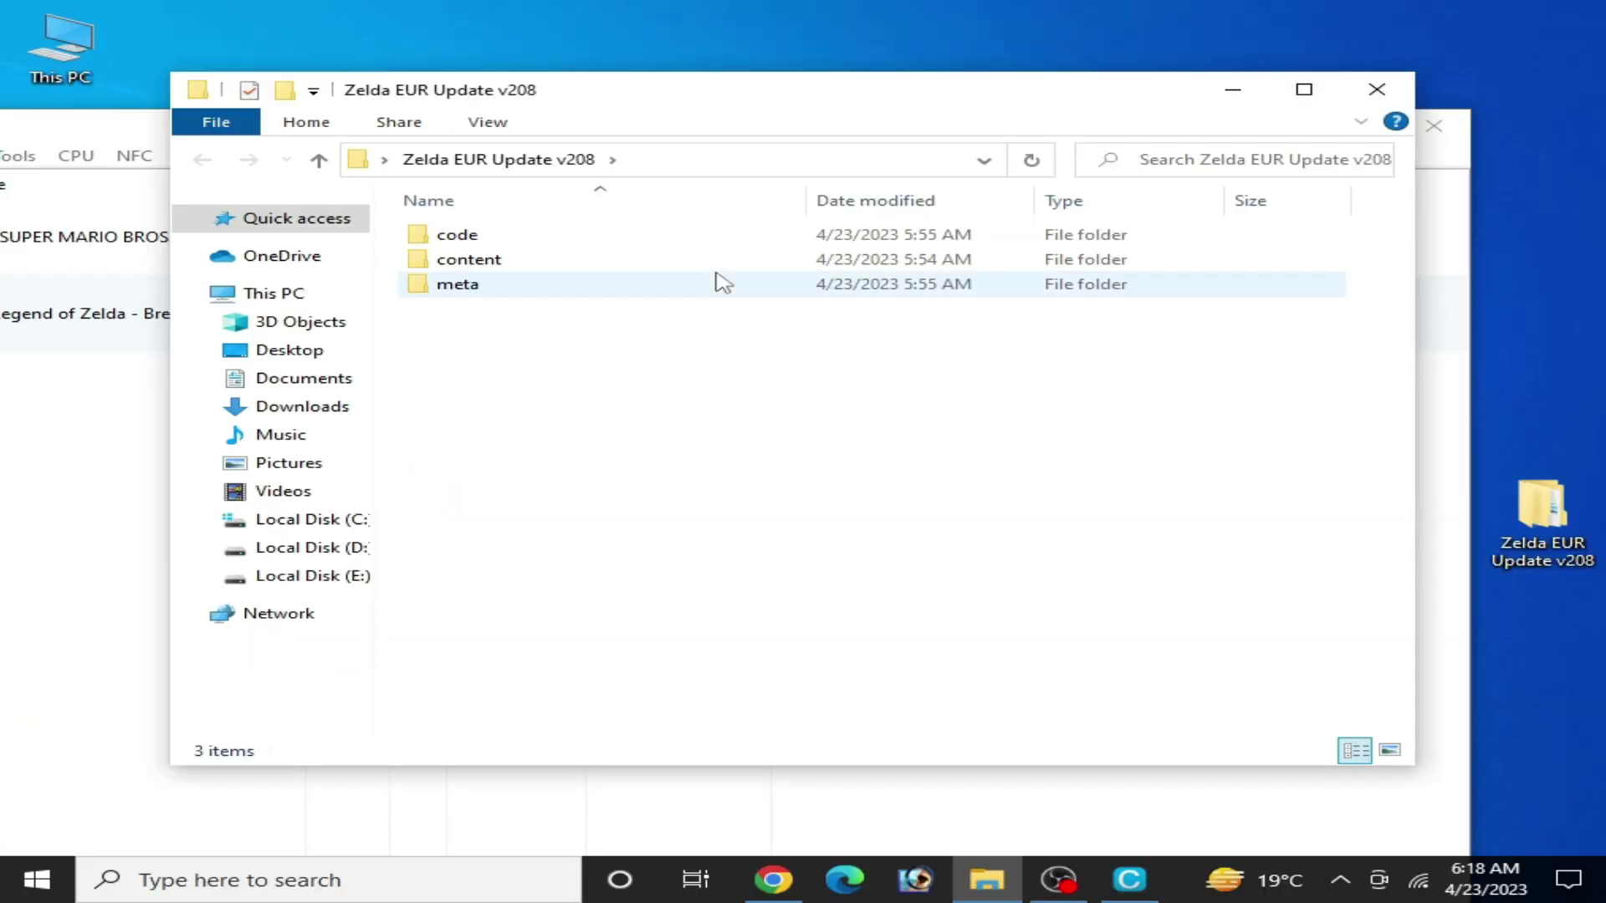
left_click_drag(737, 109, 964, 434)
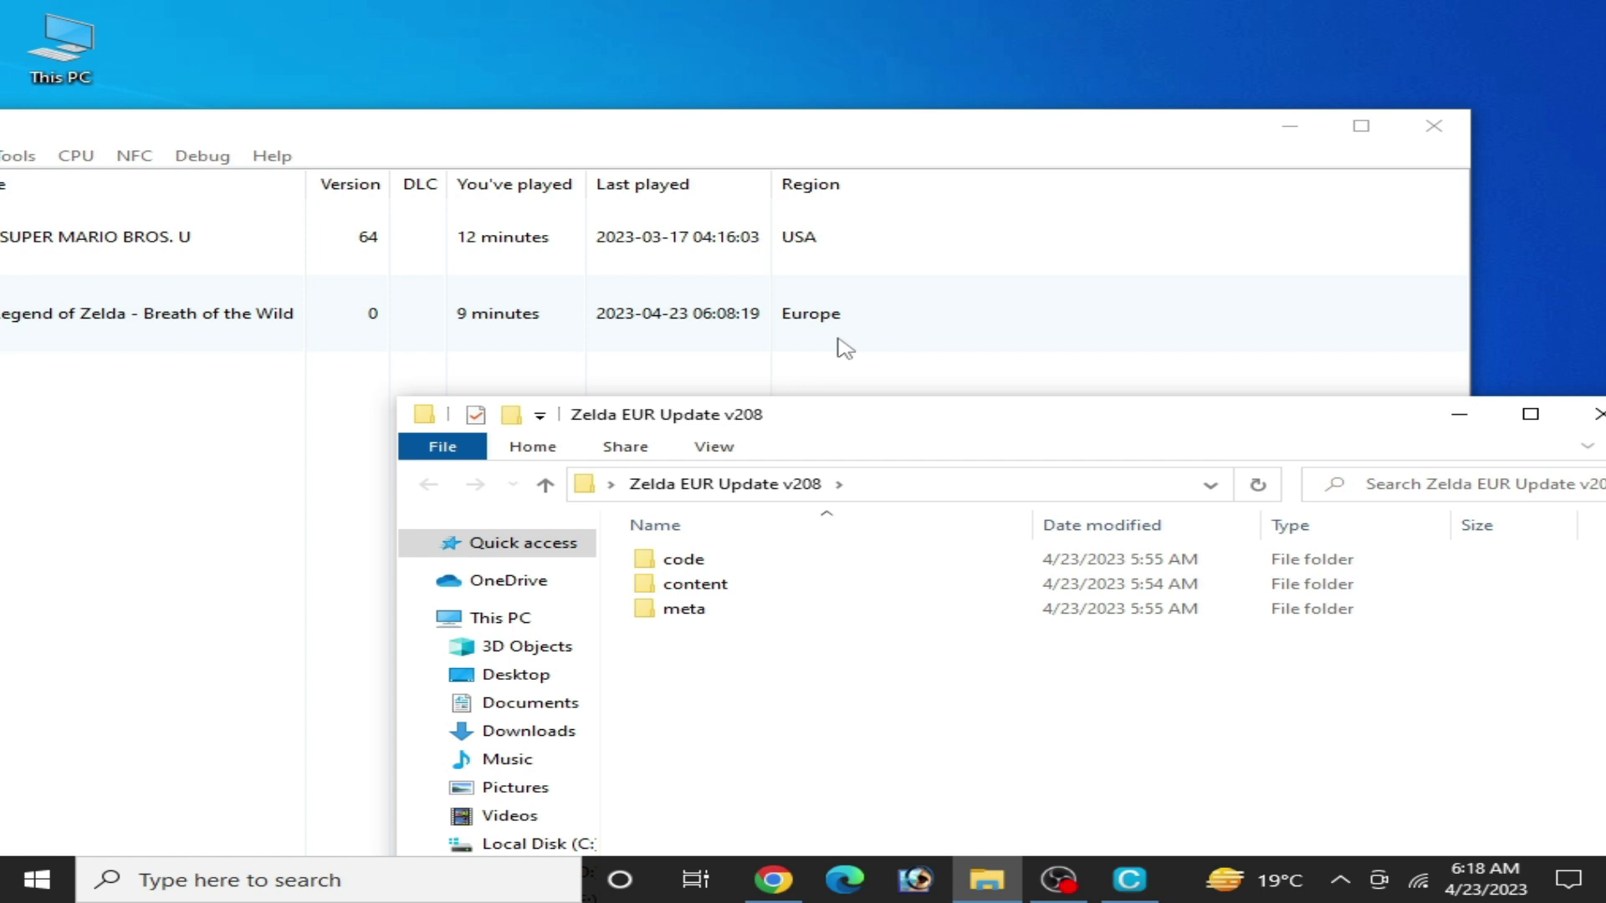
left_click_drag(433, 137, 659, 119)
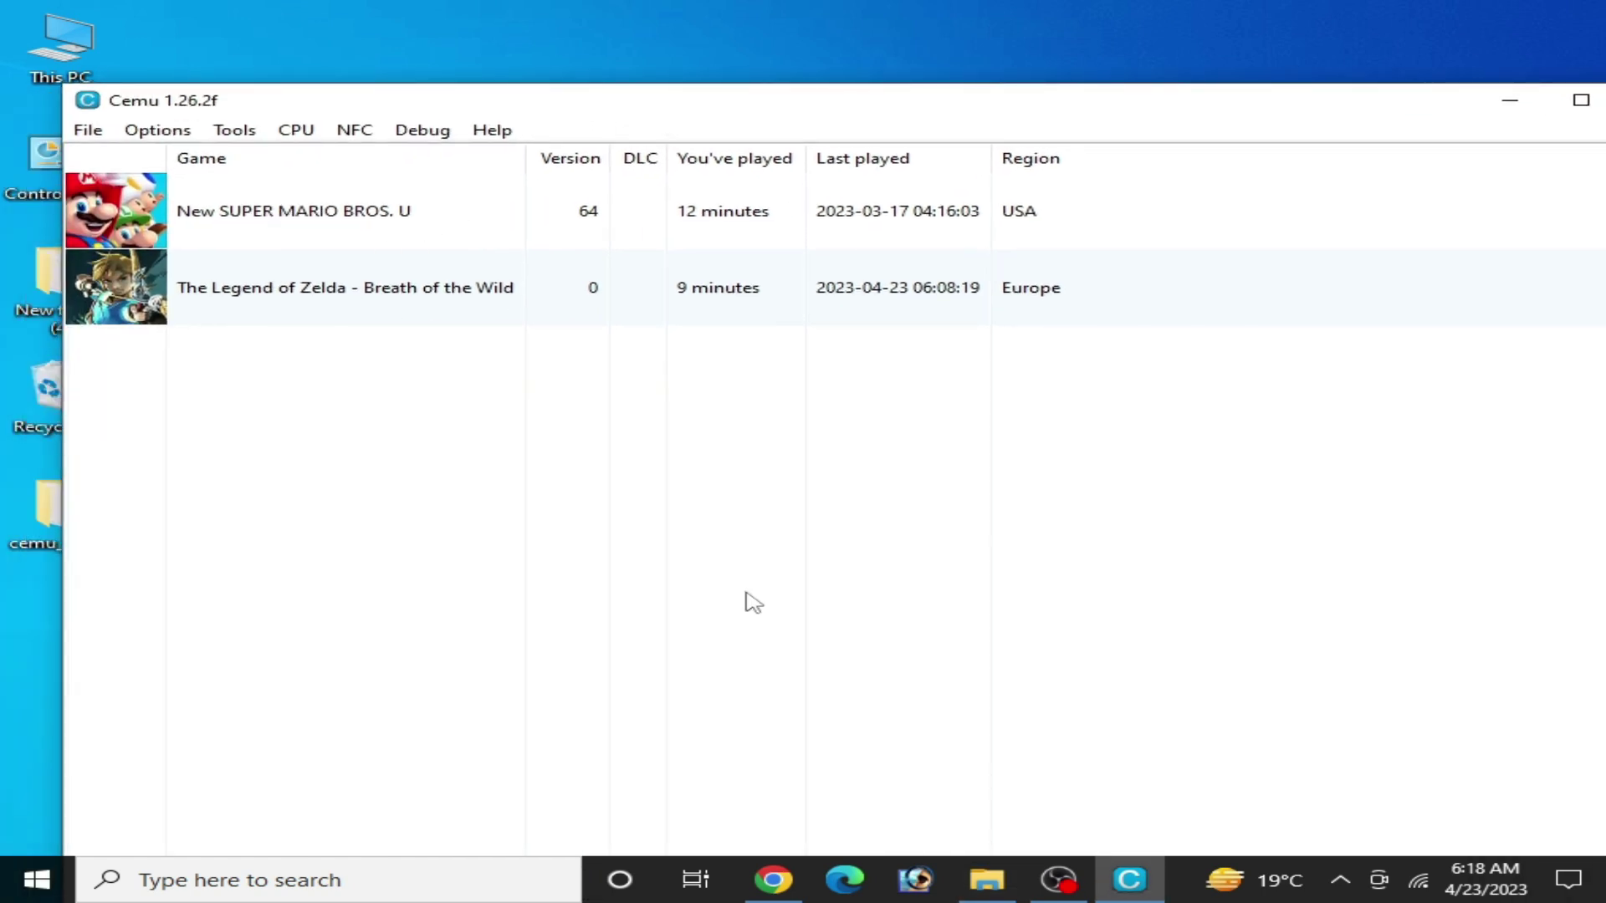